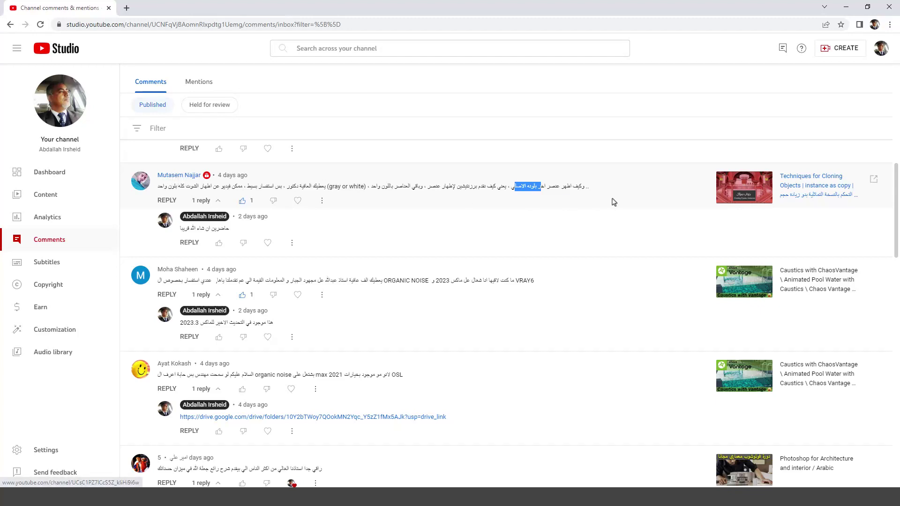
Highlight 'gray or white' in the comment and start an interactive render of the bedroom
left_click(551, 187)
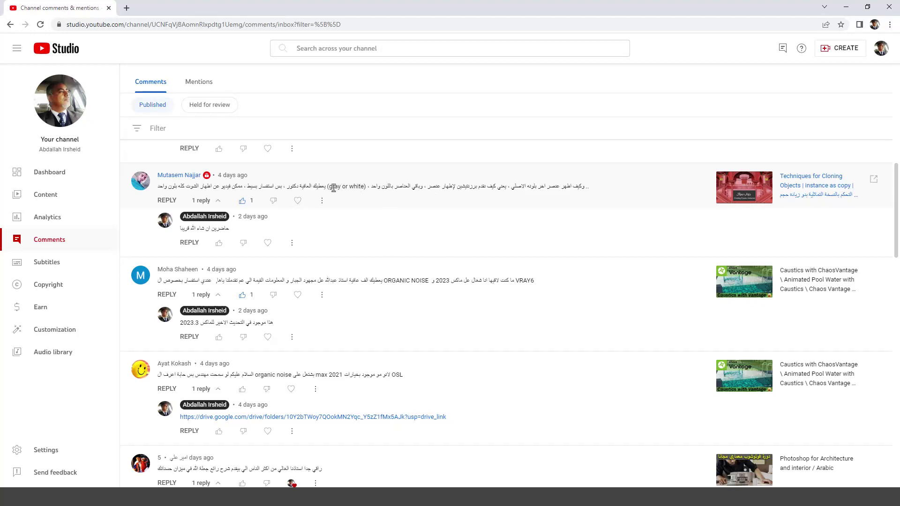
left_click_drag(330, 187, 362, 188)
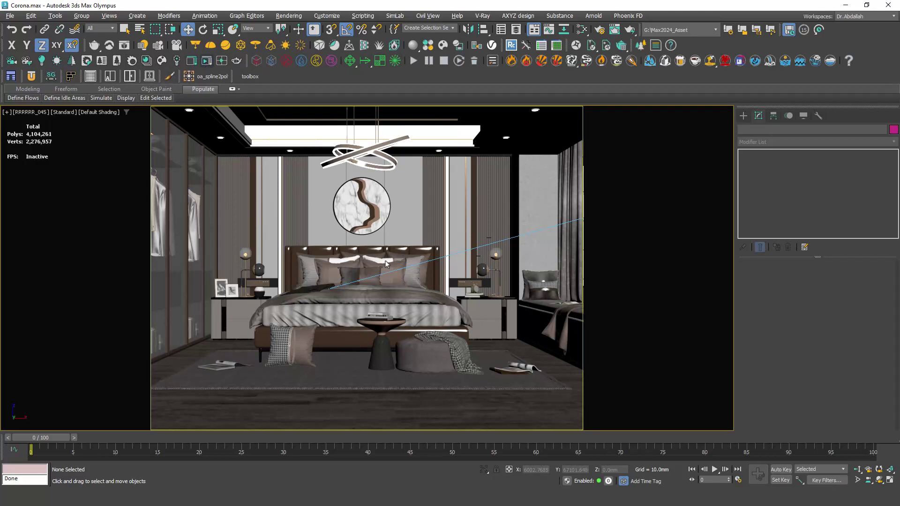
key("shift+q")
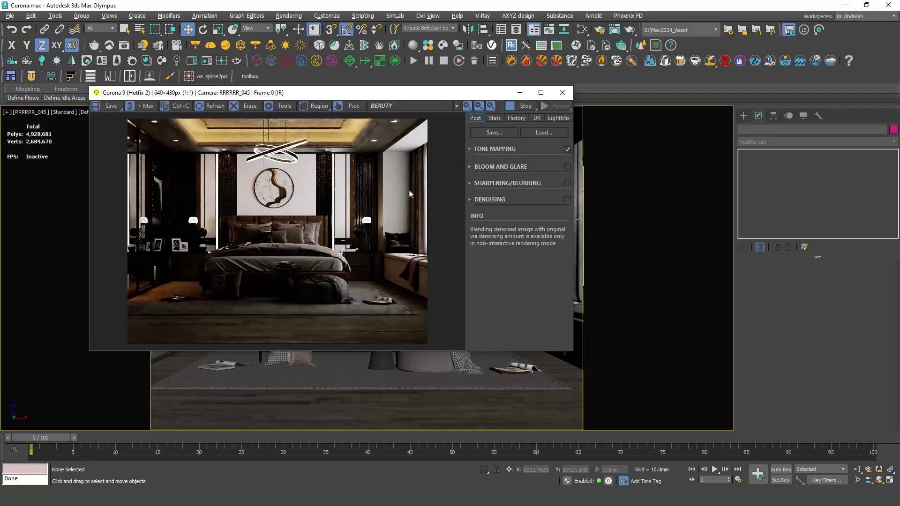
Raise Tone Mapping's Simple Exposure to 3.772, then close the render window
left_click(470, 149)
double_click(539, 165)
type("1.738")
left_click_drag(554, 164, 554, 141)
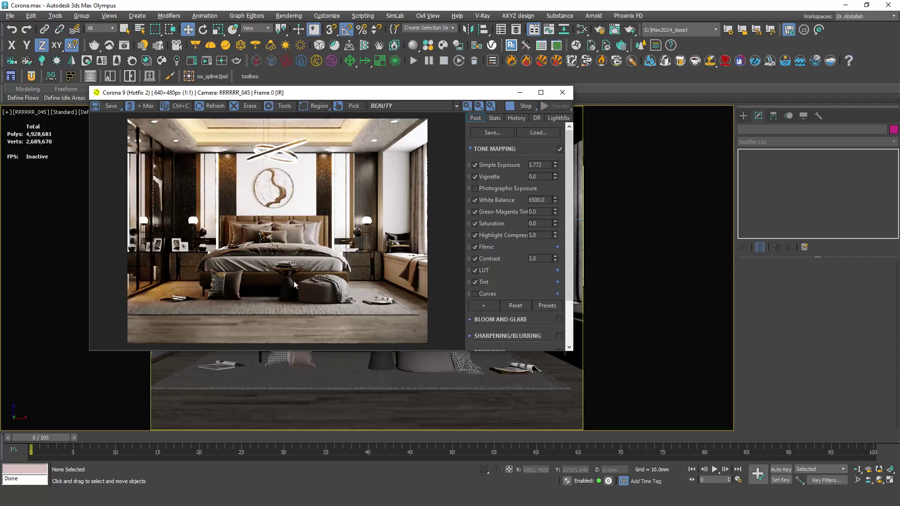
left_click(563, 93)
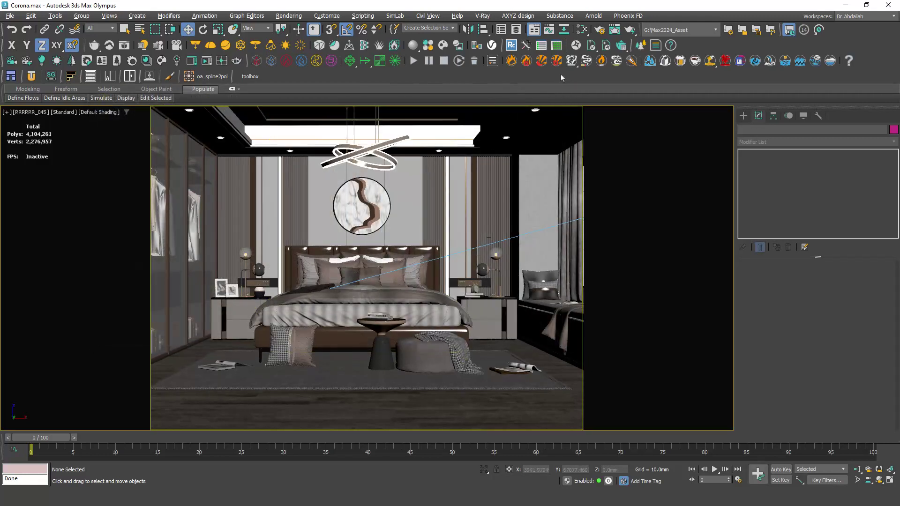
Enable the Scene tab's material override with a new CoronaPhysicalMtl (Material #0) and open Slate
left_click(599, 29)
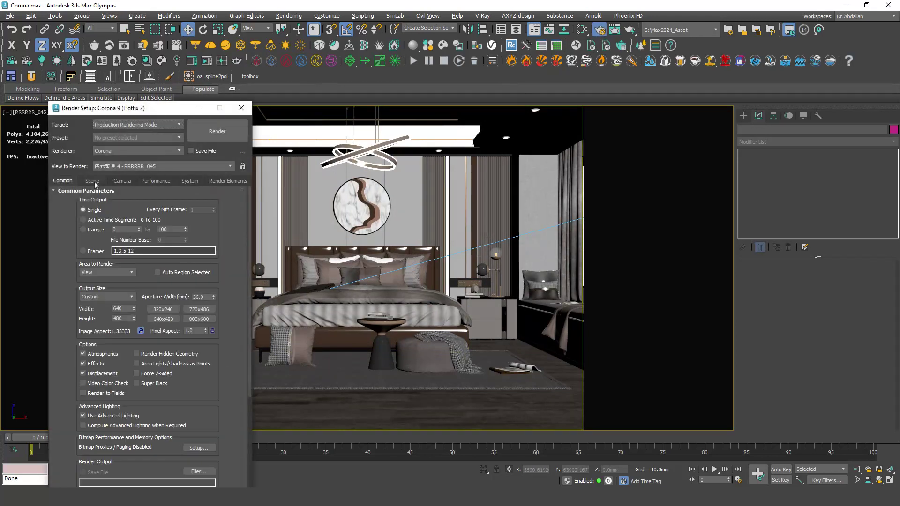
left_click(92, 181)
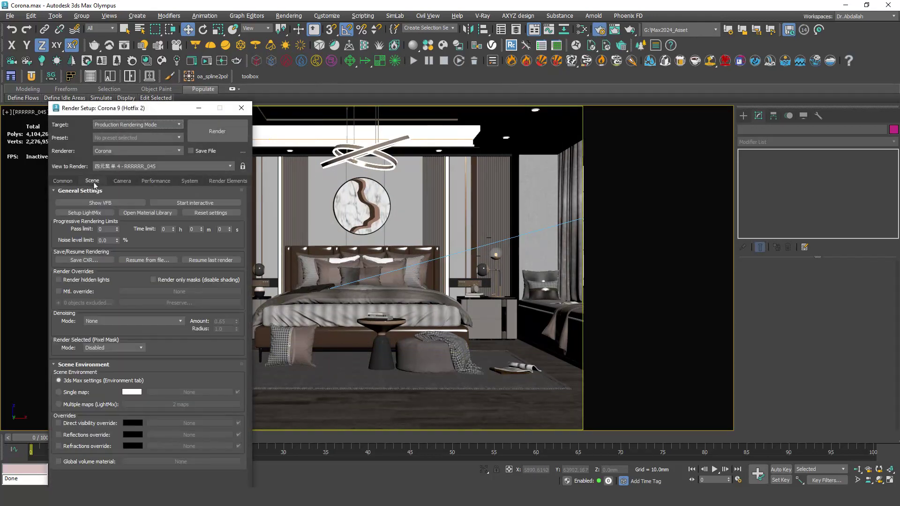
left_click(58, 292)
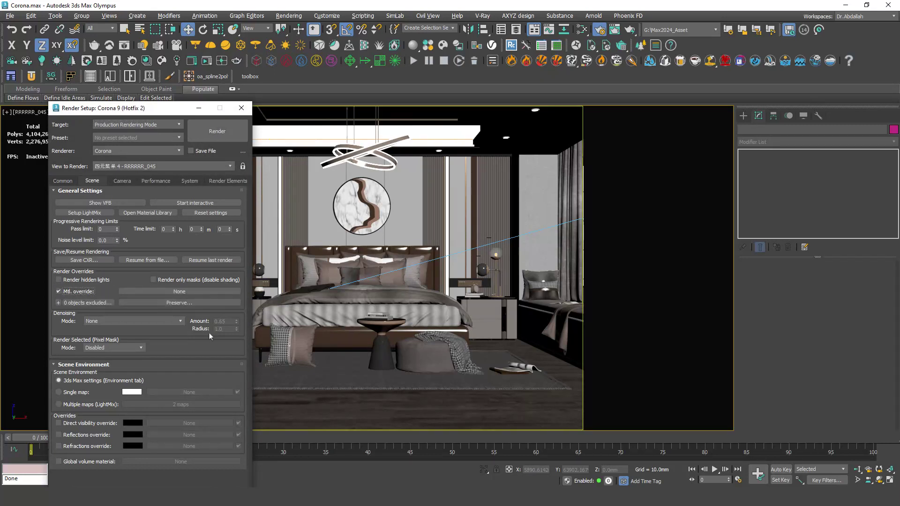
left_click(315, 351)
left_click(180, 292)
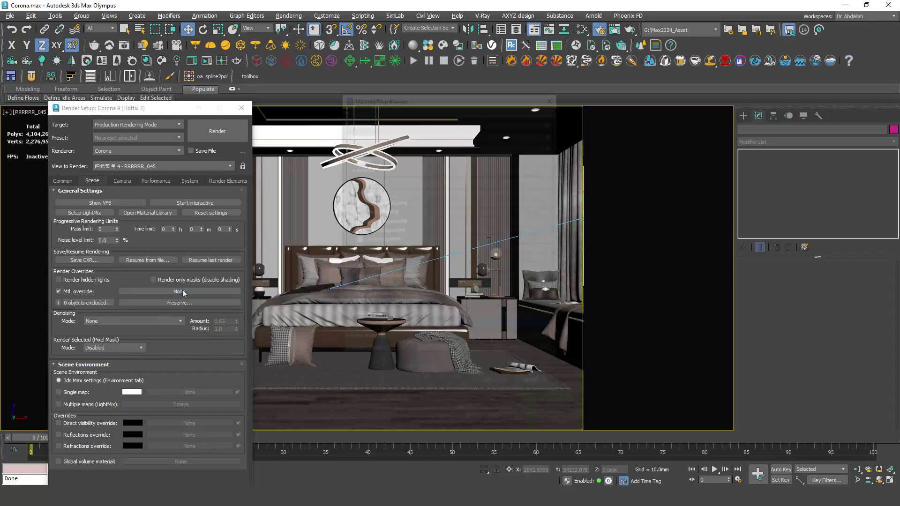
left_click(393, 204)
double_click(387, 204)
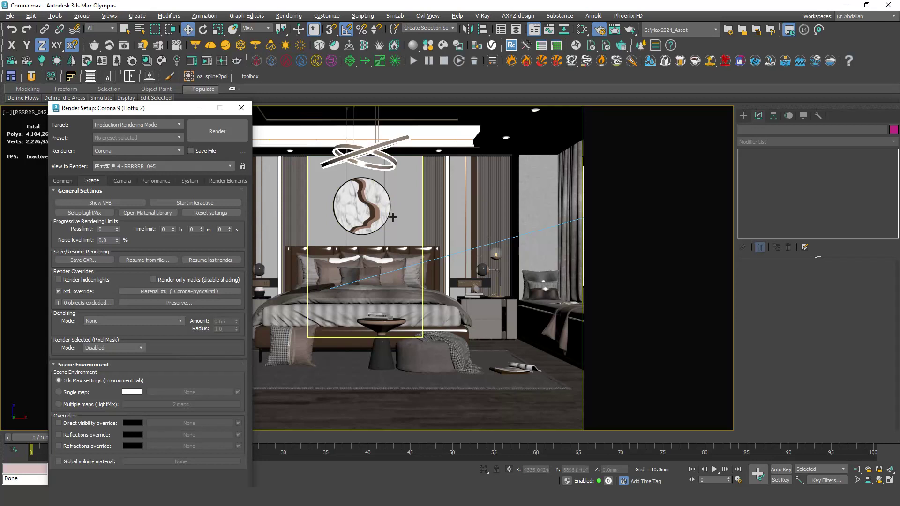
left_click(581, 30)
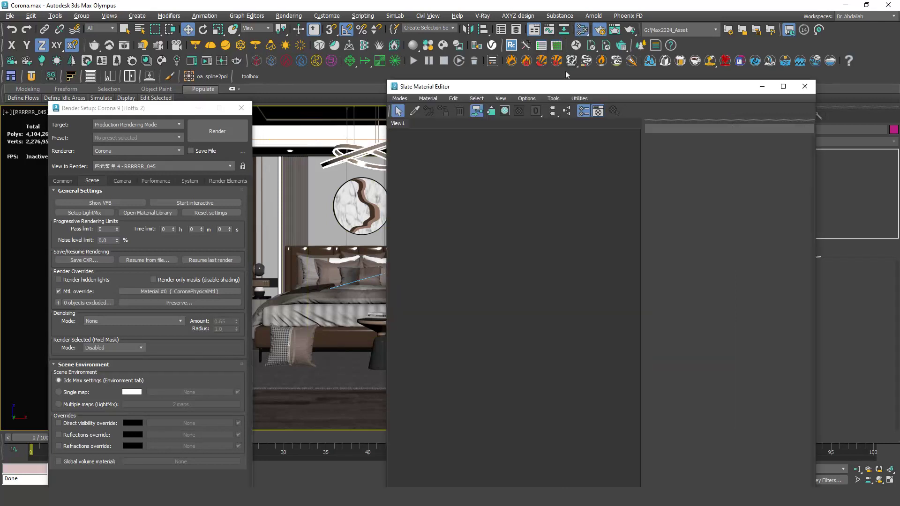
Instance the override material, Material #0, into the Slate editor and centre its node
mouse_move(156, 292)
left_mouse_down()
mouse_move(239, 296)
mouse_move(497, 257)
left_mouse_up()
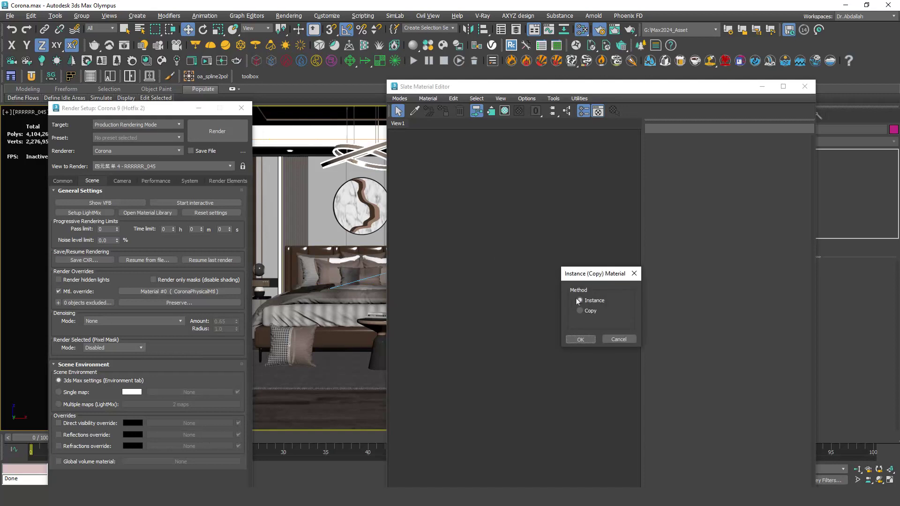
left_click(580, 339)
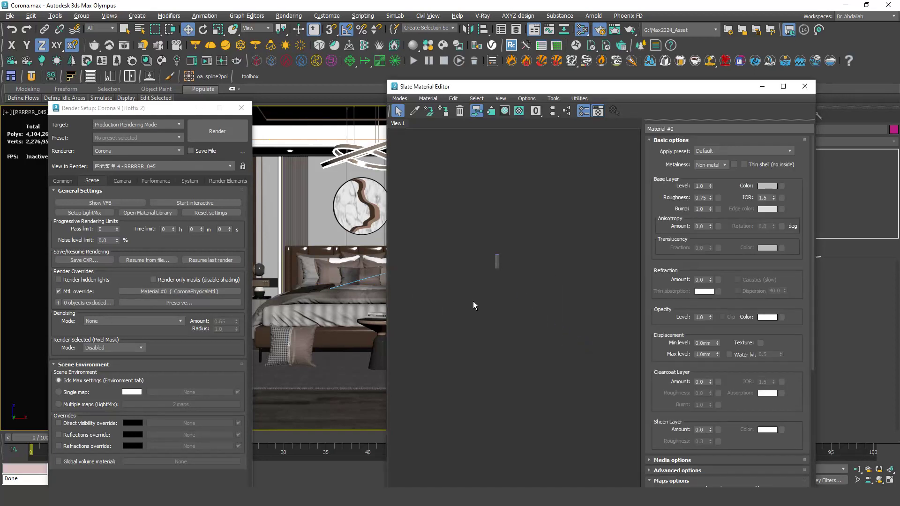
key("z")
middle_click_drag(521, 189, 521, 238)
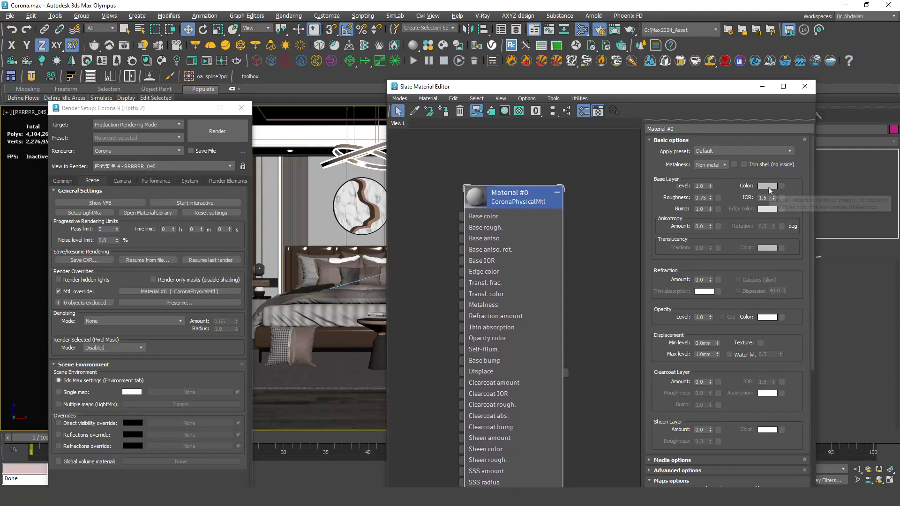
Set Material #0's base colour to mid grey (153) and start interactive rendering
left_click(768, 188)
left_click_drag(669, 138, 652, 138)
left_click(715, 168)
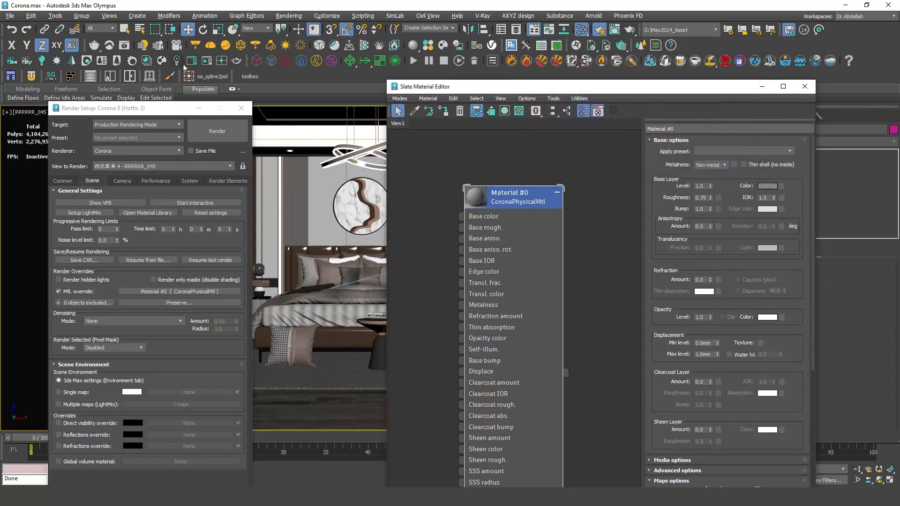
left_click(206, 60)
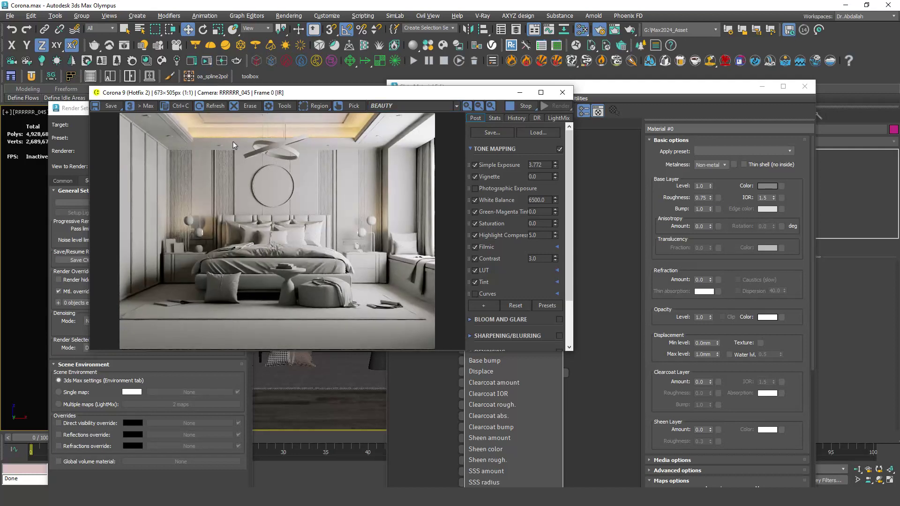
left_click(432, 387)
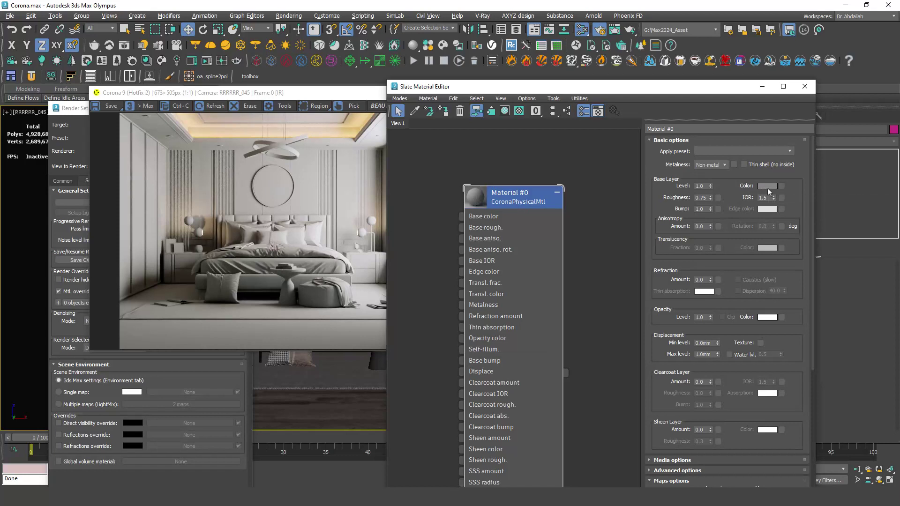
Try a pink base colour for Material #0 and move the editor aside to view it
left_click(767, 186)
left_click_drag(344, 152, 336, 154)
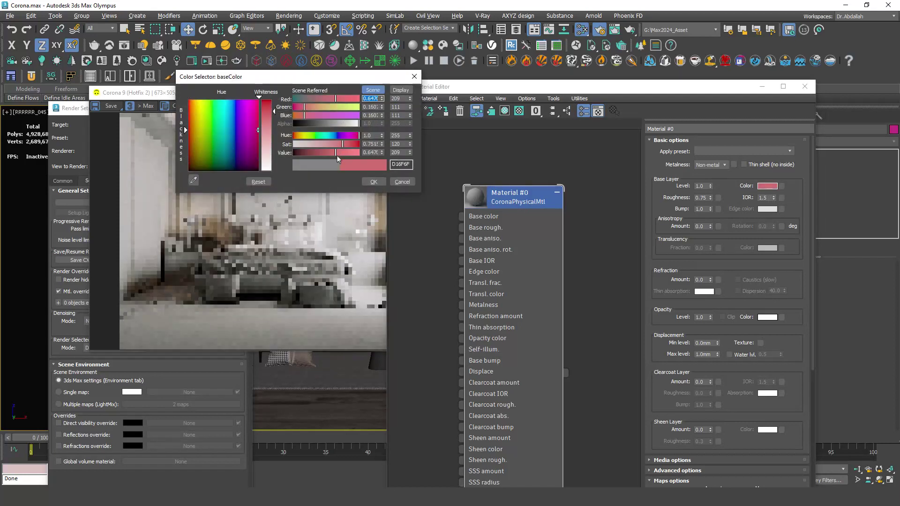
left_click(373, 182)
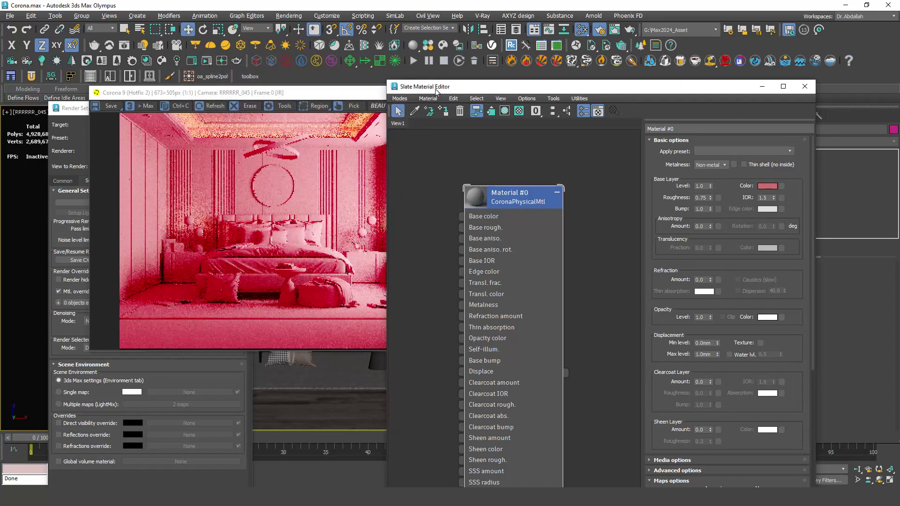
left_click_drag(435, 91, 488, 78)
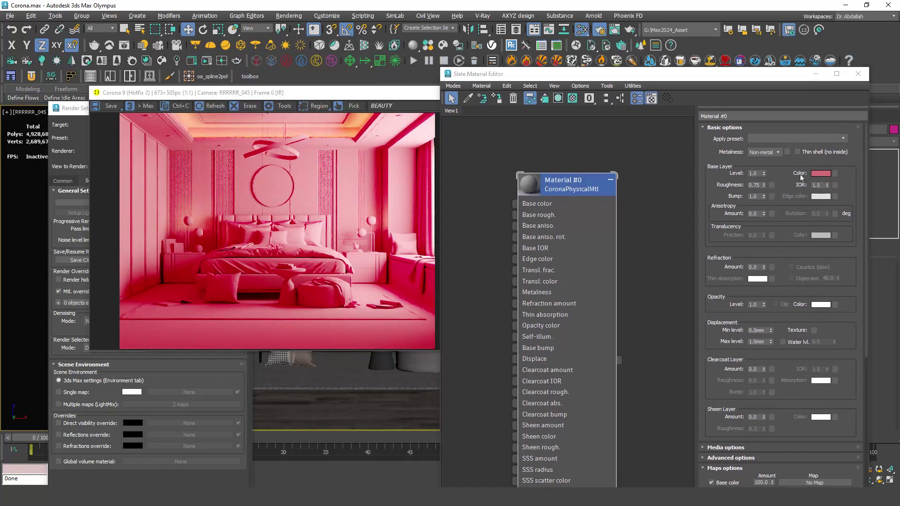
Try a pale cream base colour for Material #0
left_click(819, 173)
left_click(568, 106)
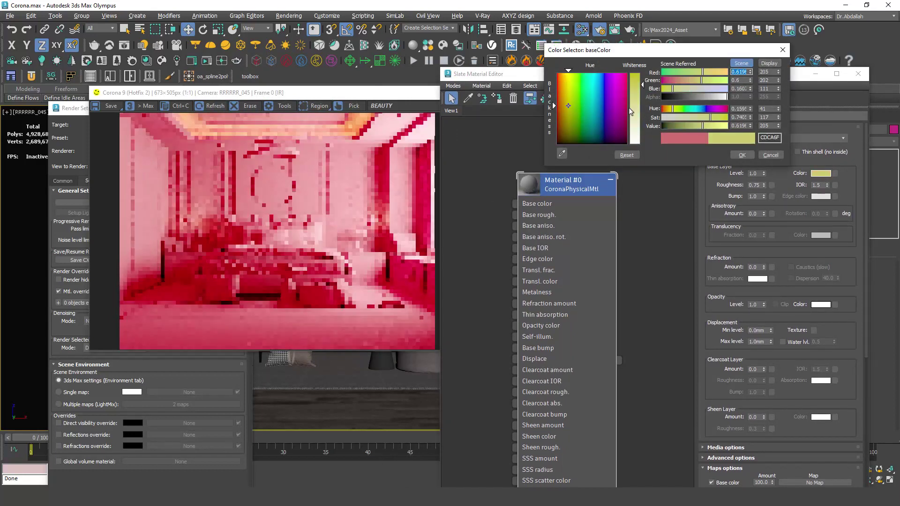
left_click_drag(653, 122, 672, 126)
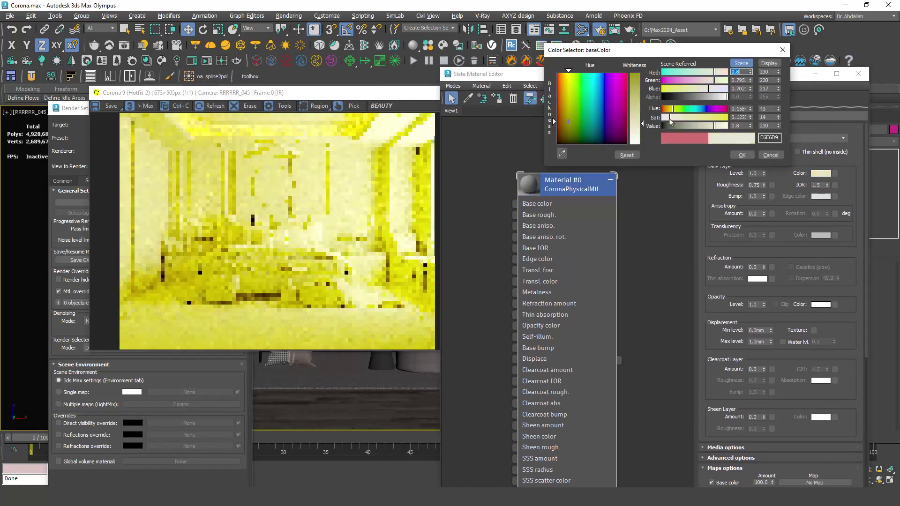
left_click(742, 155)
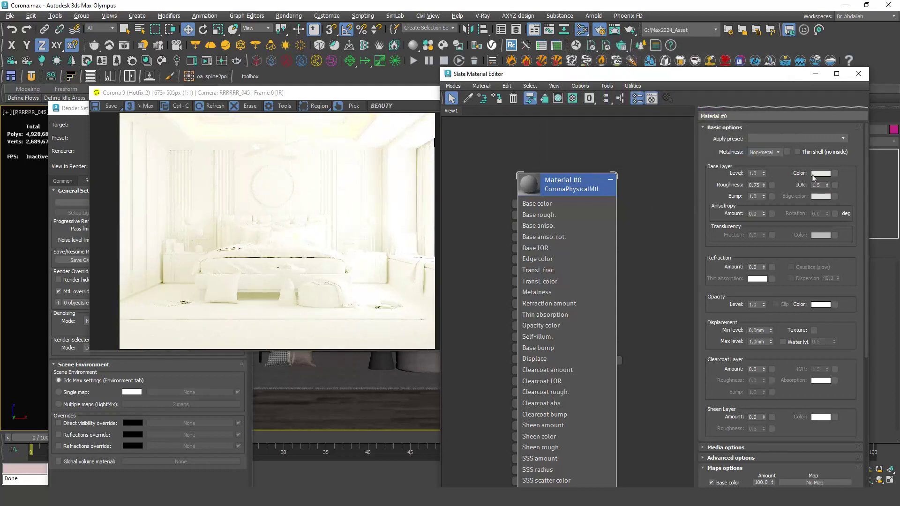
Set the base colour to dark warm grey (93, 92, 87) and move the editor aside
left_click(821, 173)
left_click_drag(368, 133, 357, 133)
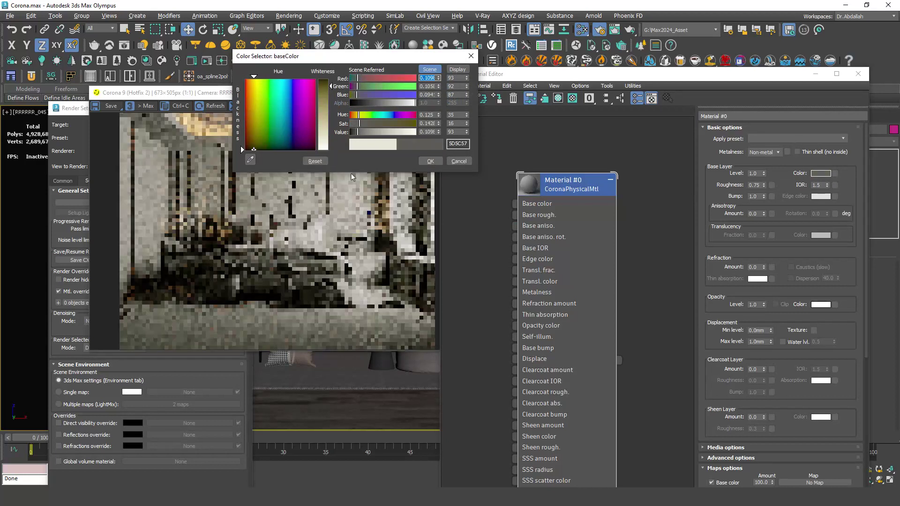
left_click(429, 161)
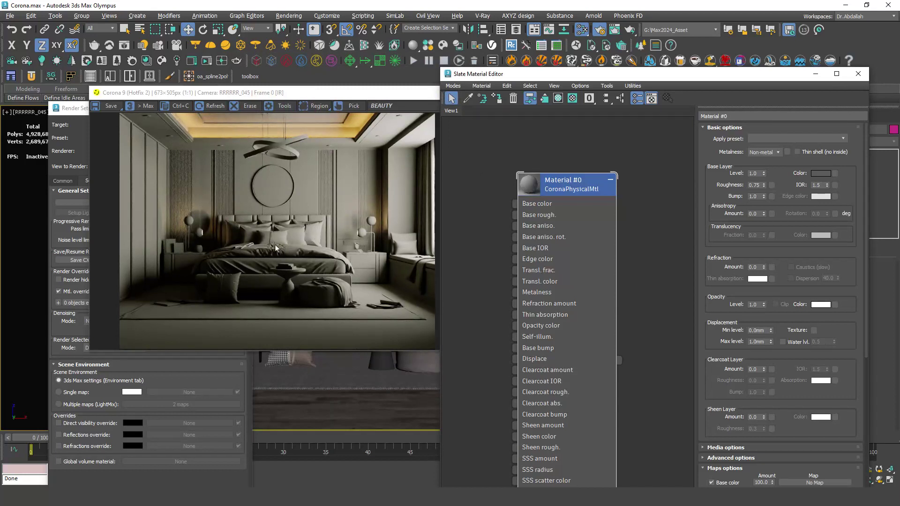
left_click_drag(634, 79, 542, 147)
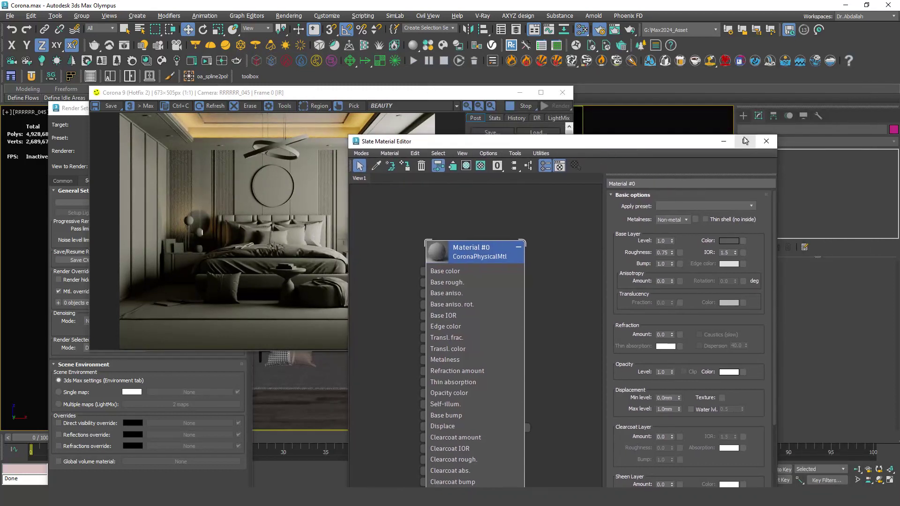
Close the editor and render window, select the bed, and inspect the override exclusion list
left_click(766, 141)
left_click(562, 93)
left_click(376, 259)
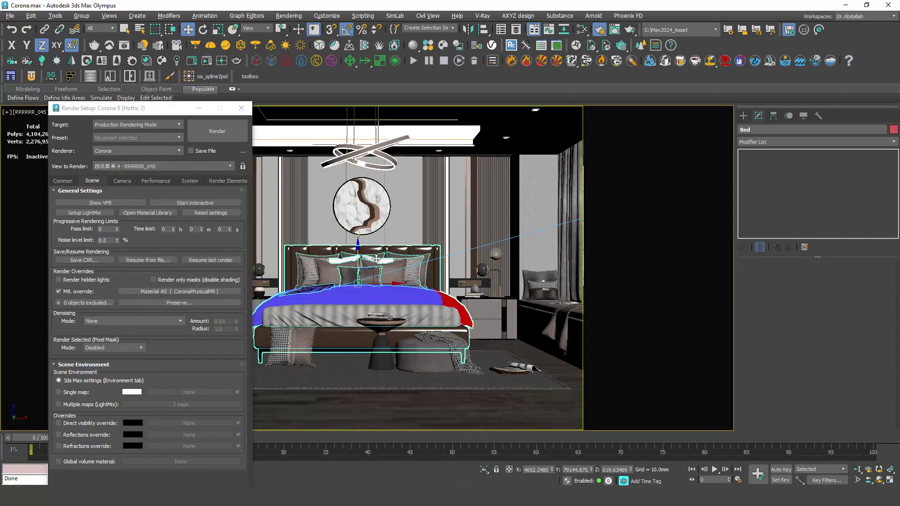
left_click_drag(377, 258, 728, 178)
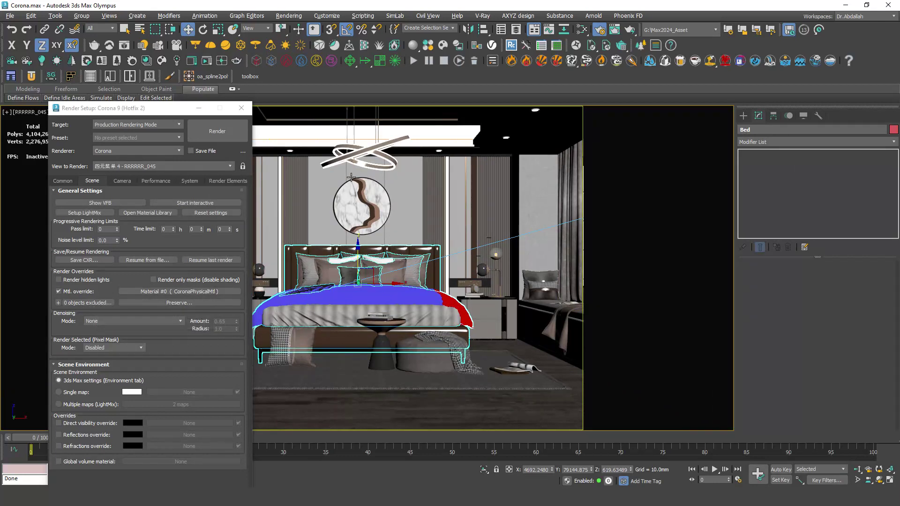
left_click(89, 303)
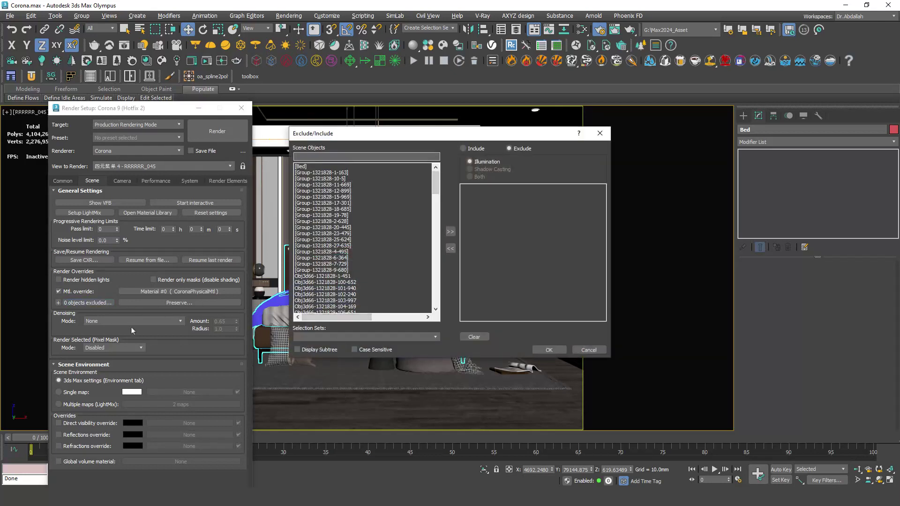
left_click(600, 133)
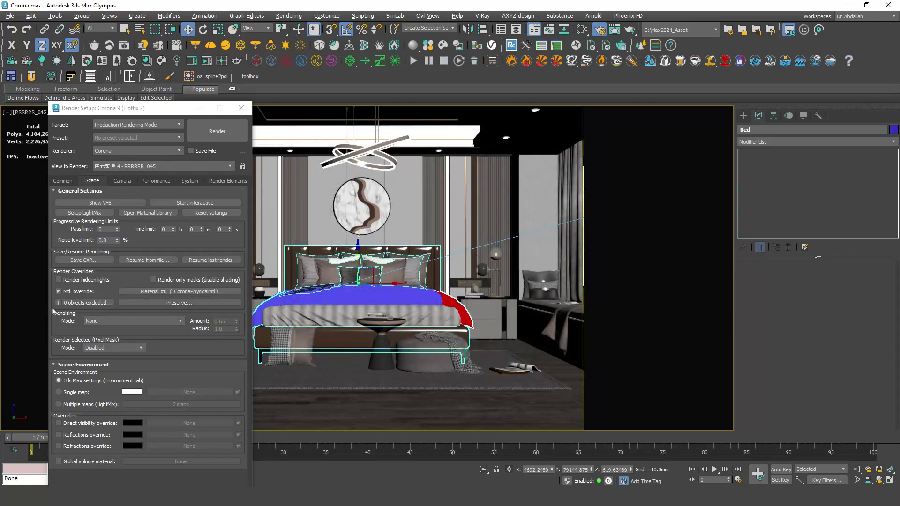
Replace the 23 excluded objects with only the Bed in the override exclusion list
left_click(89, 303)
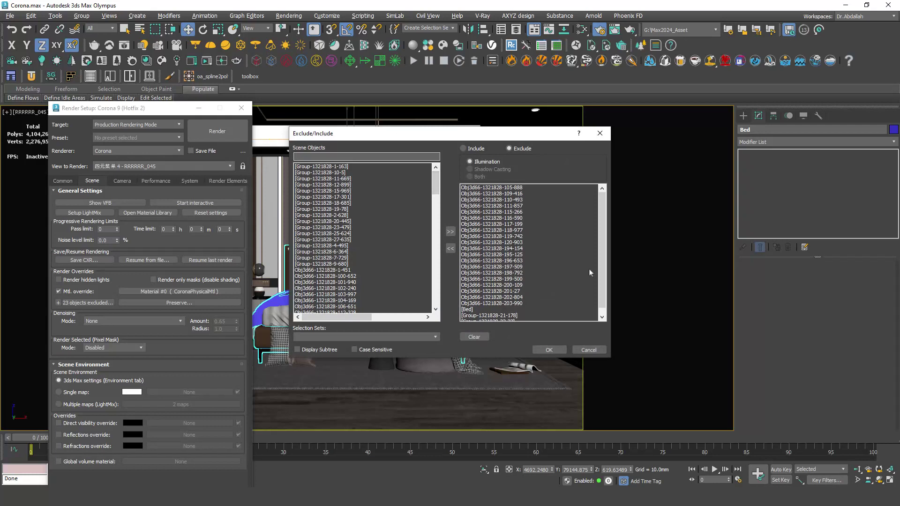
left_click(592, 319)
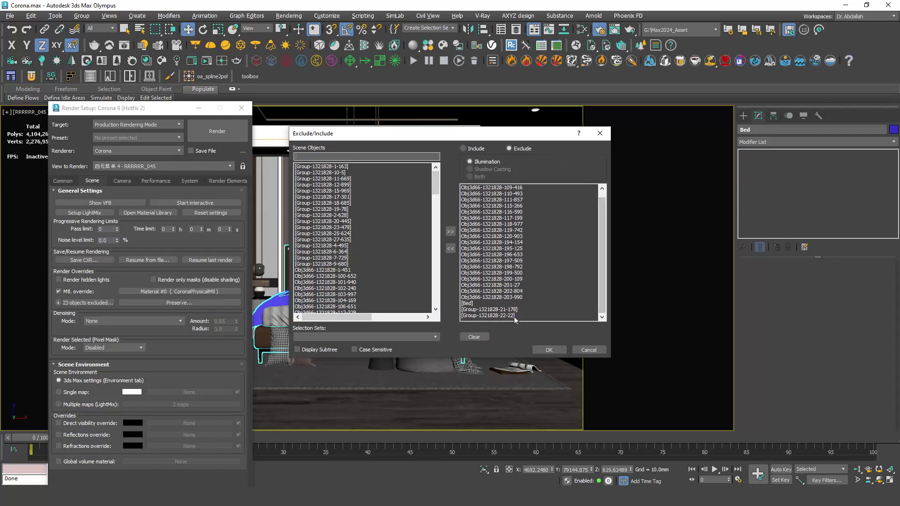
left_click(523, 190, "shift")
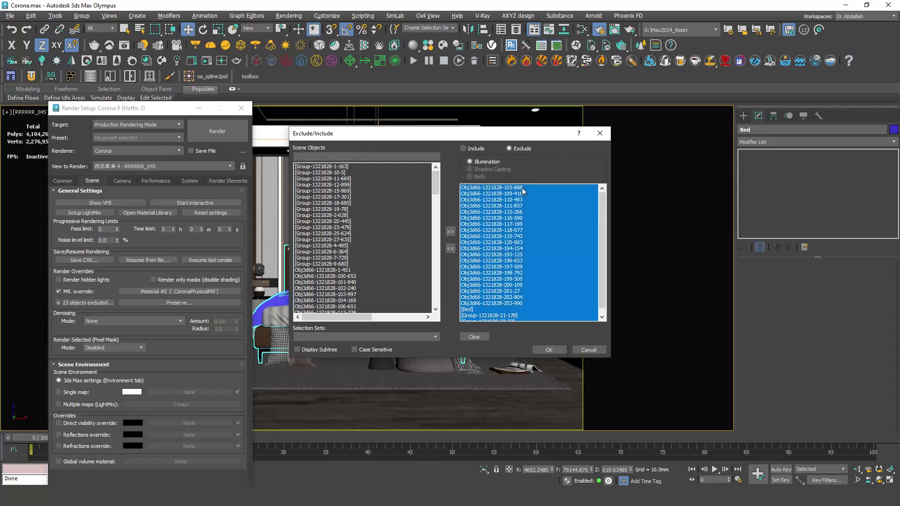
left_click(451, 248)
left_click(301, 167)
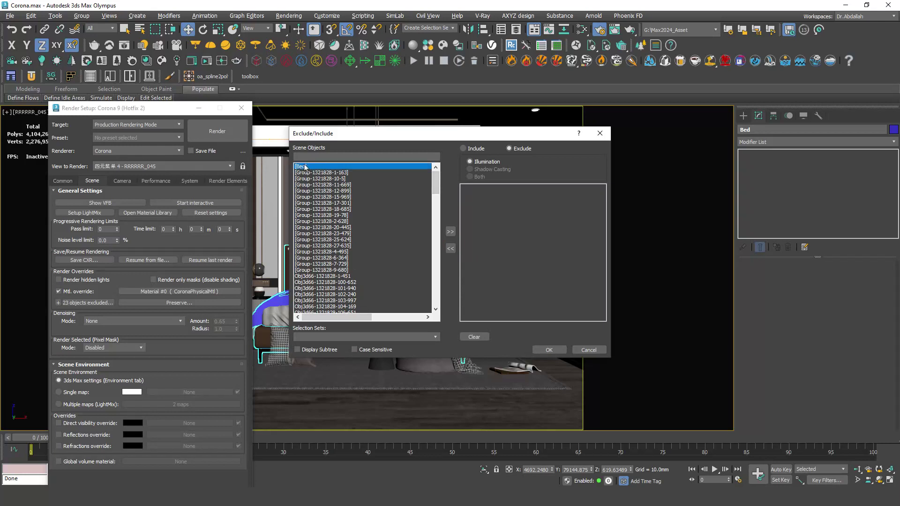
left_click(451, 232)
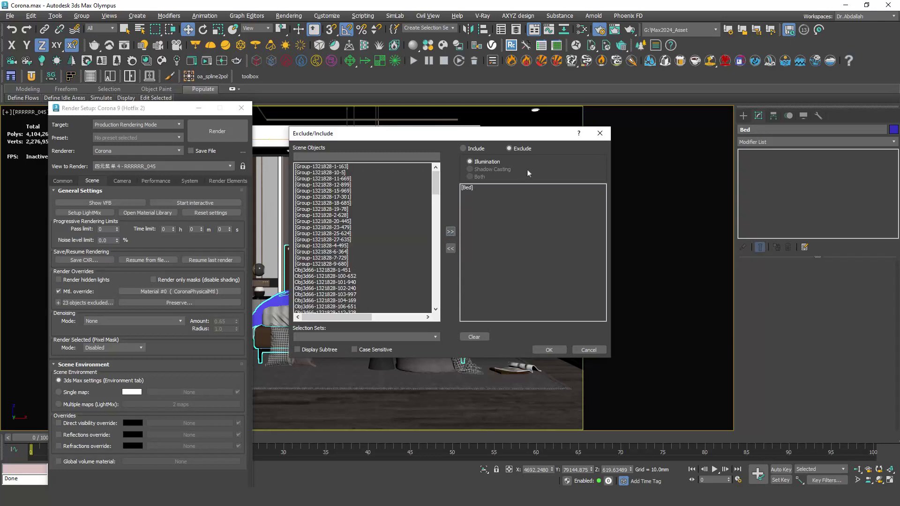
left_click(548, 350)
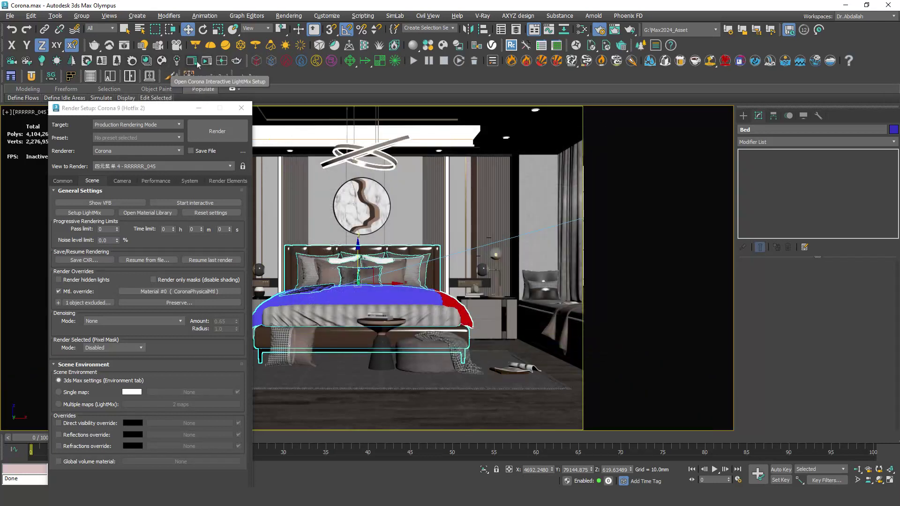
Start Corona interactive rendering and set Simple Exposure to 5.105
left_click(206, 62)
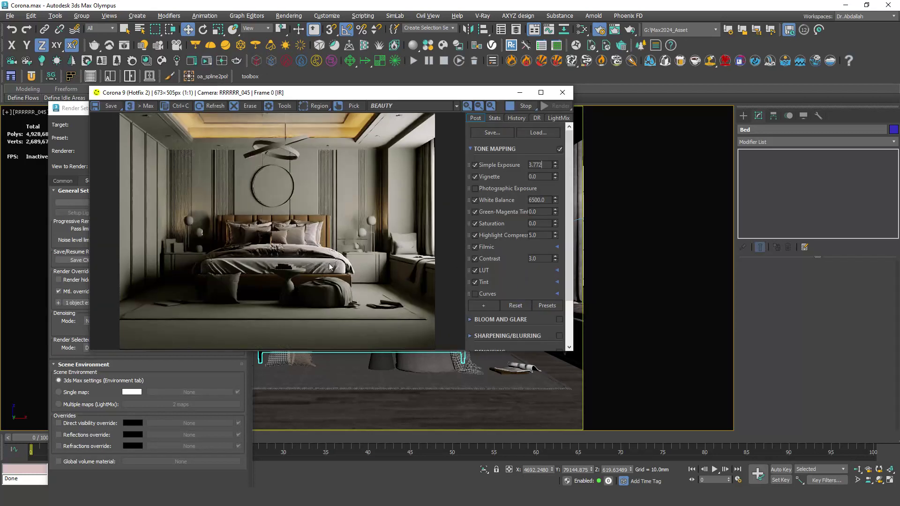
mouse_move(558, 175)
left_mouse_down()
mouse_move(559, 122)
mouse_move(559, 133)
left_mouse_up()
mouse_move(414, 94)
left_mouse_down()
mouse_move(575, 131)
mouse_move(489, 174)
left_mouse_up()
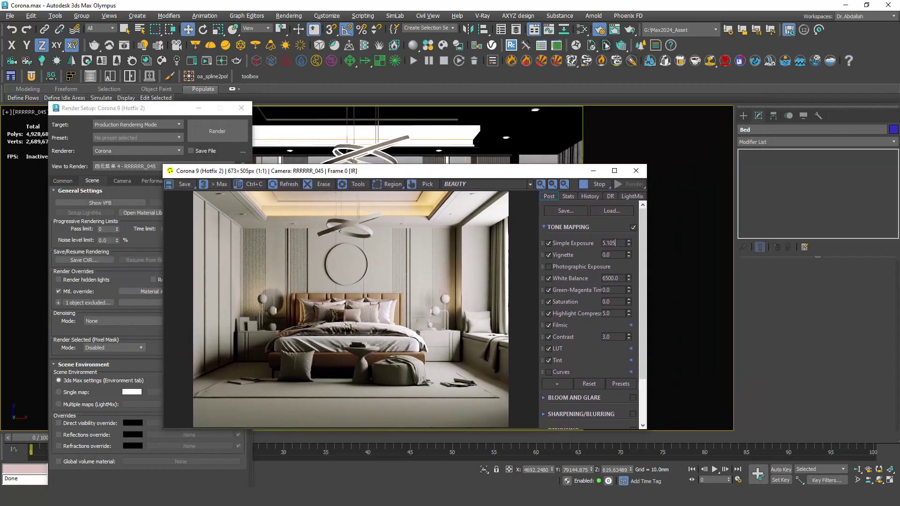
left_click(581, 30)
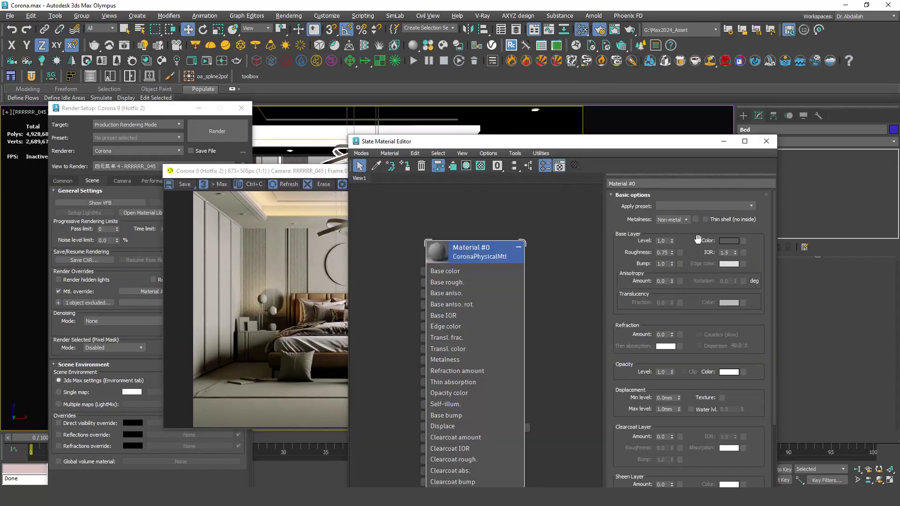
Change the override base colour to a slightly darkened lavender (about 8C97D5) and inspect the render
left_click(729, 241)
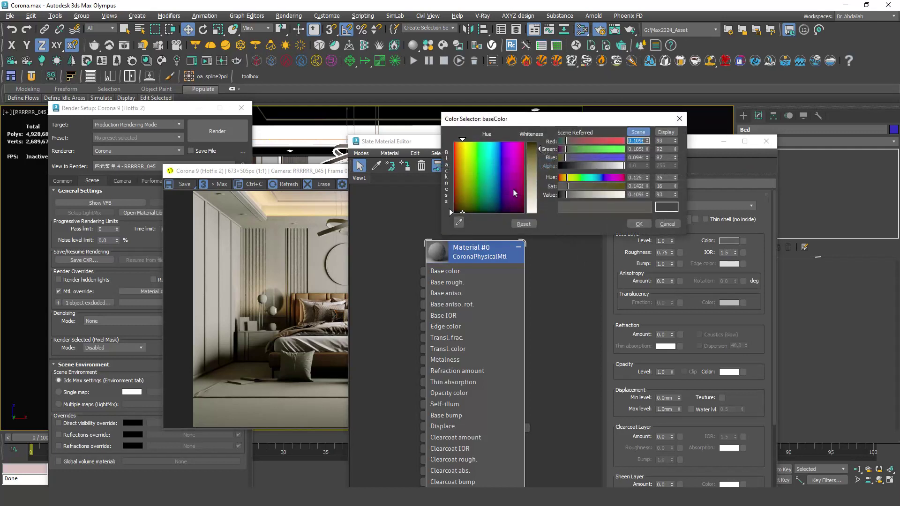
left_click(474, 193)
left_click(499, 203)
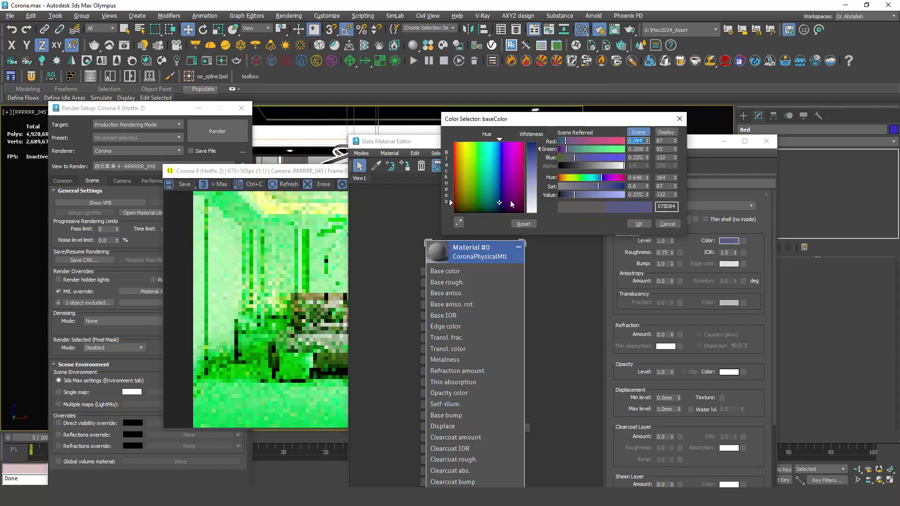
left_click(604, 195)
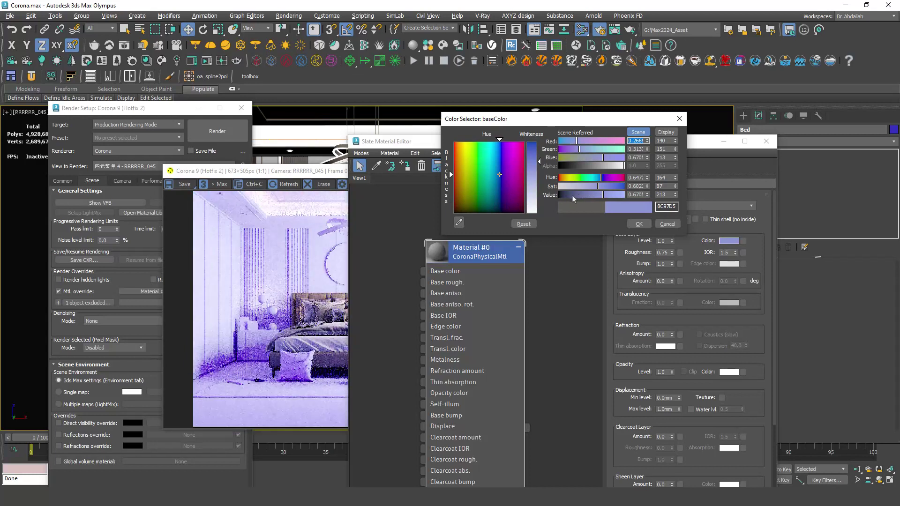
left_click(576, 195)
left_click(638, 223)
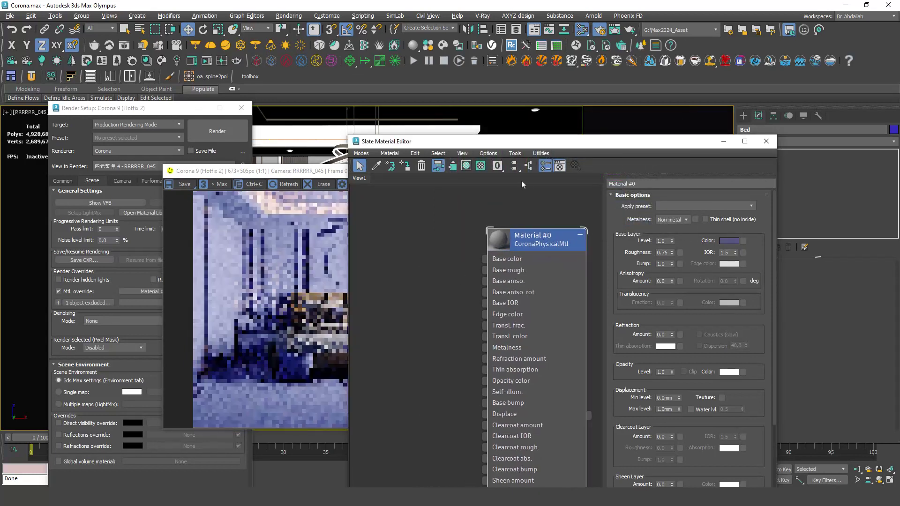
left_click_drag(515, 141, 733, 133)
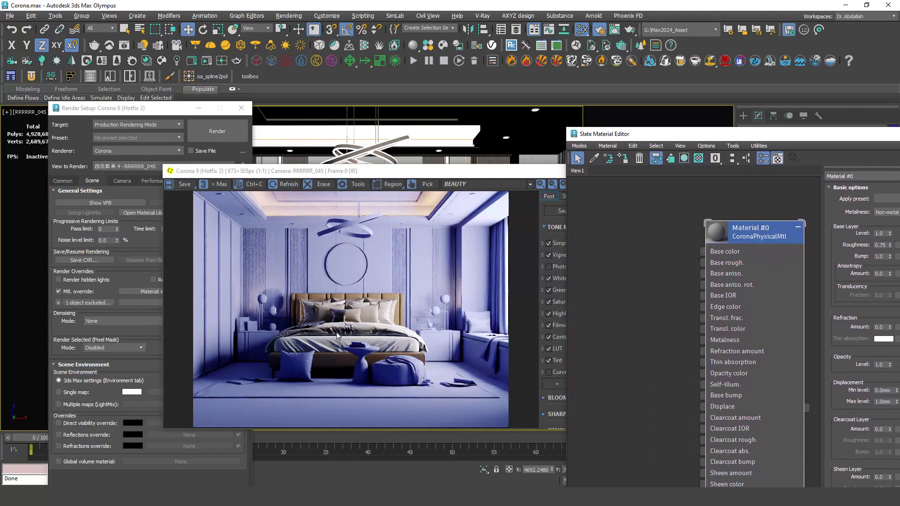
double_click(457, 172)
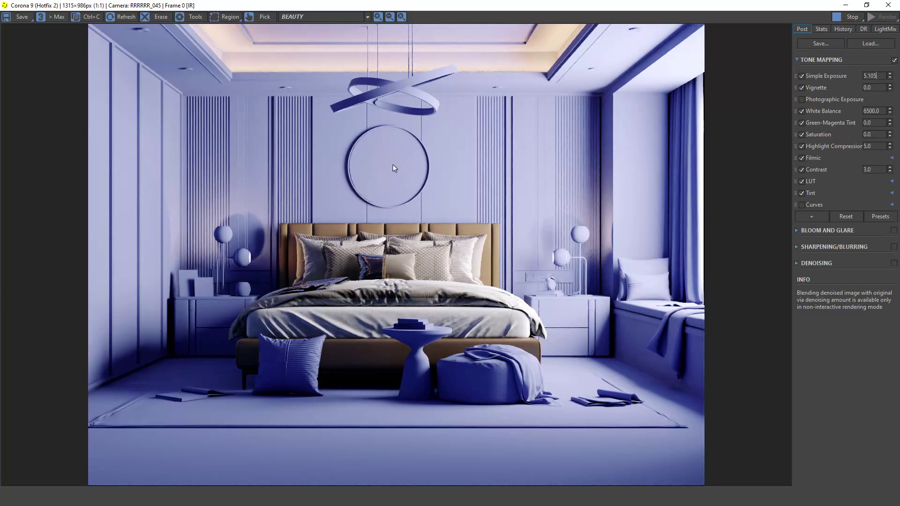
double_click(466, 7)
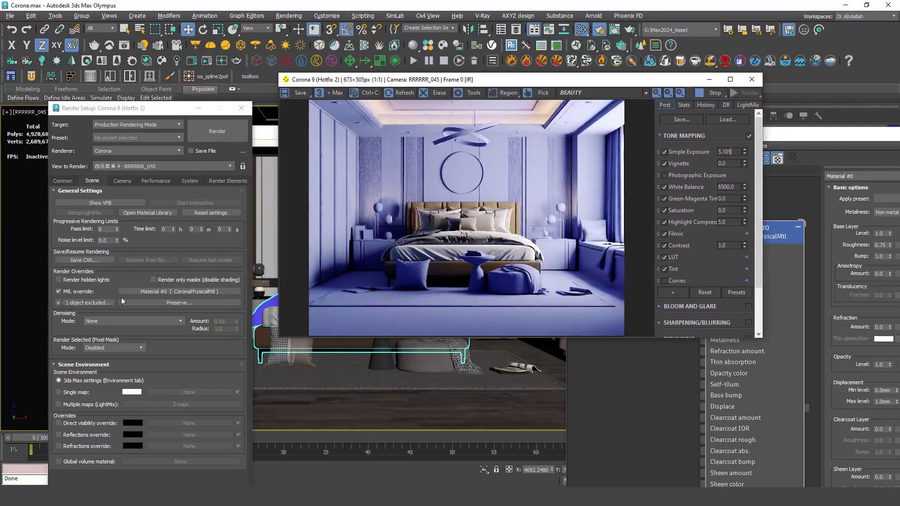
Preserve displacement, bump, opacity, light, slicer and glass materials in the override settings
left_click(150, 303)
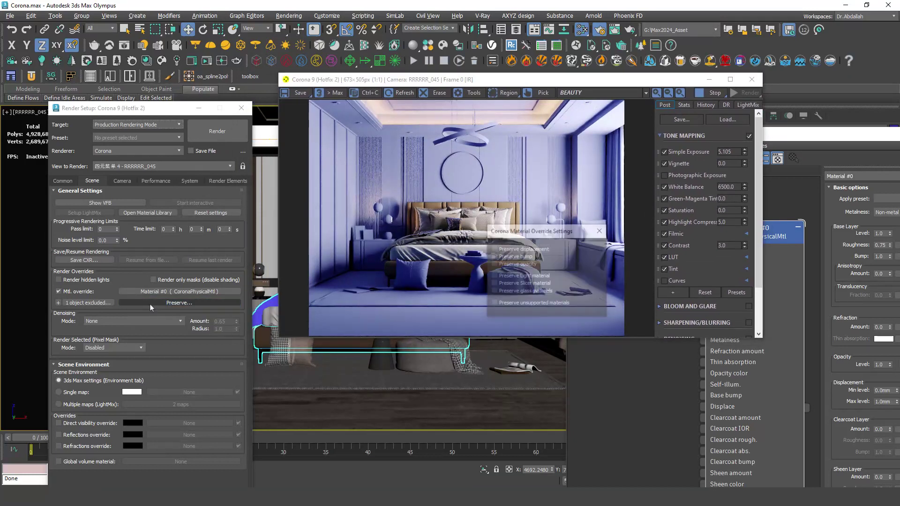
left_click(526, 249)
left_click(524, 257)
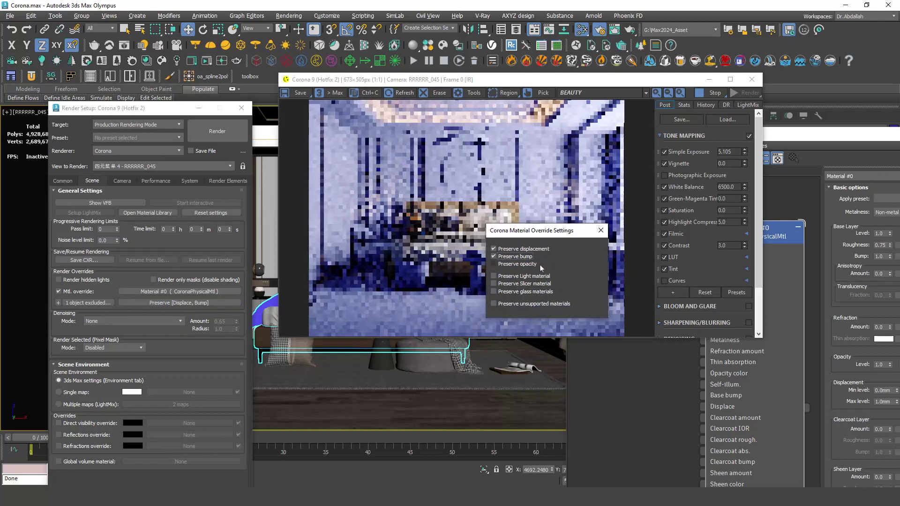
left_click(527, 264)
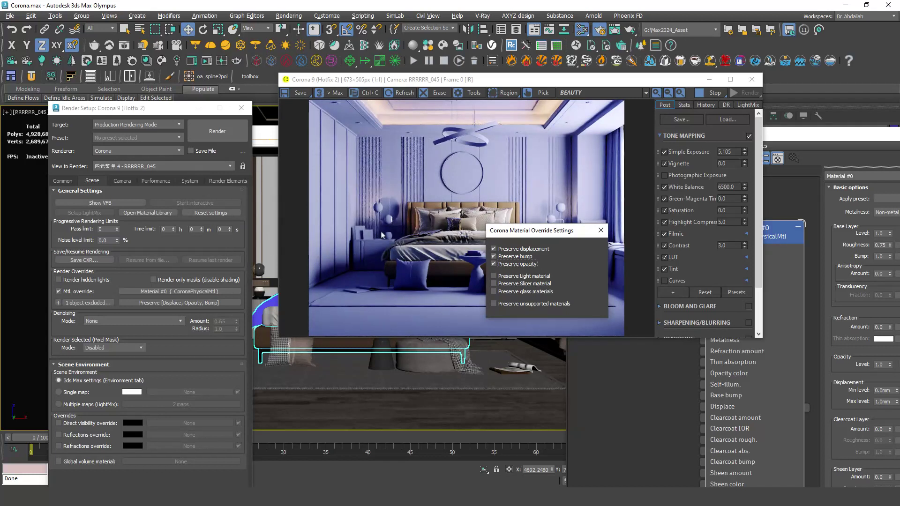
left_click(493, 276)
left_click(493, 292)
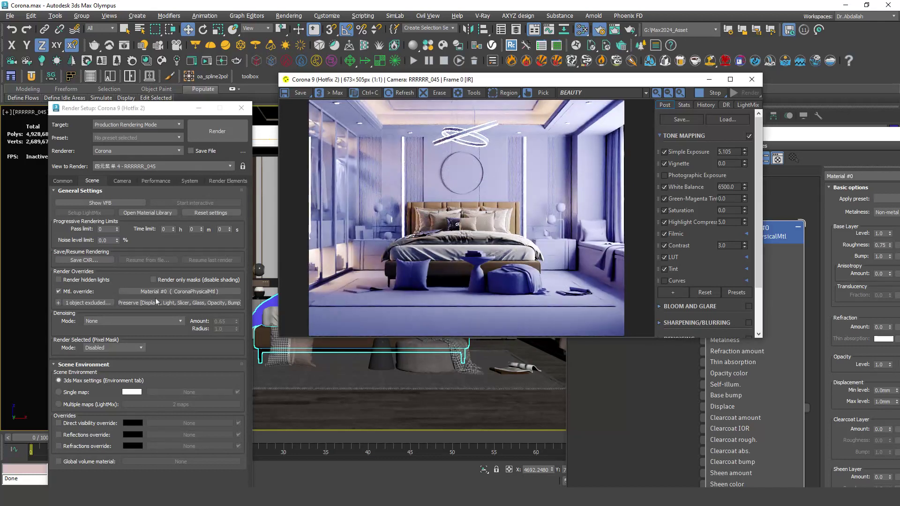
left_click(136, 303)
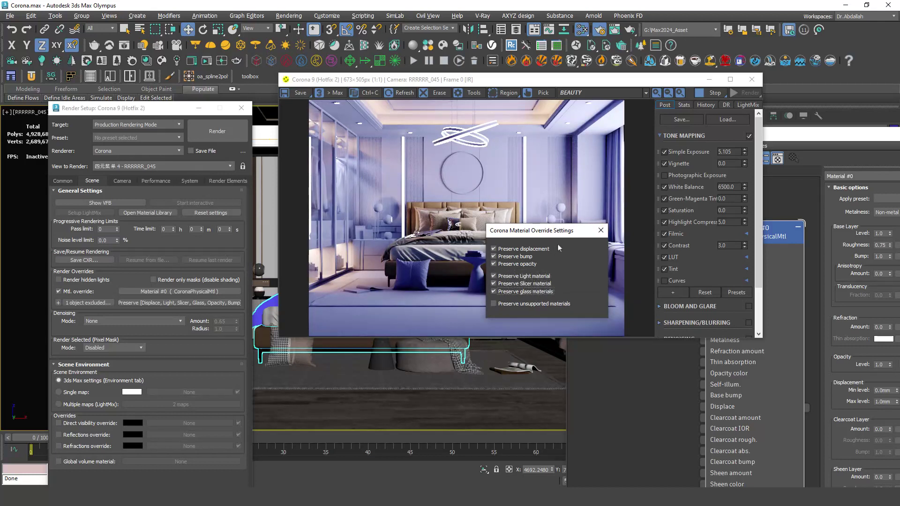
left_click(600, 230)
Move the Material #0 node down and left and check the Corona render
left_click(779, 237)
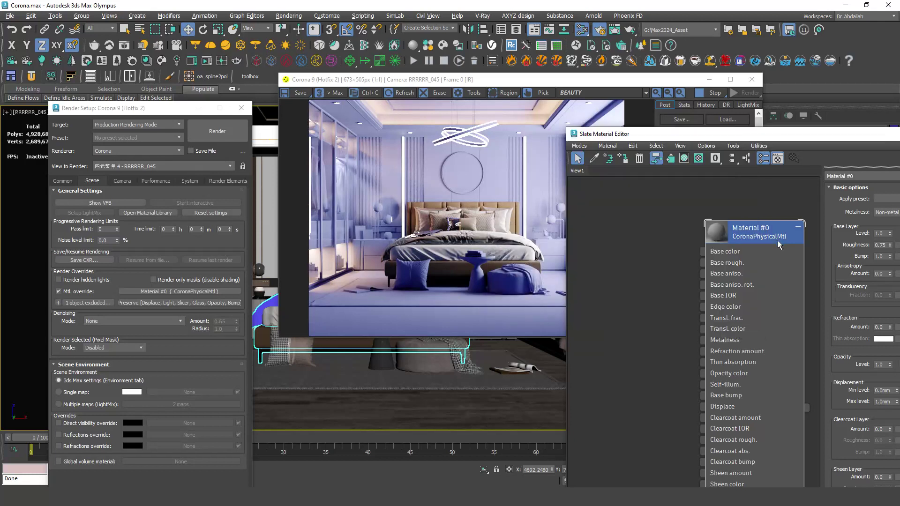
left_click_drag(755, 248, 718, 347)
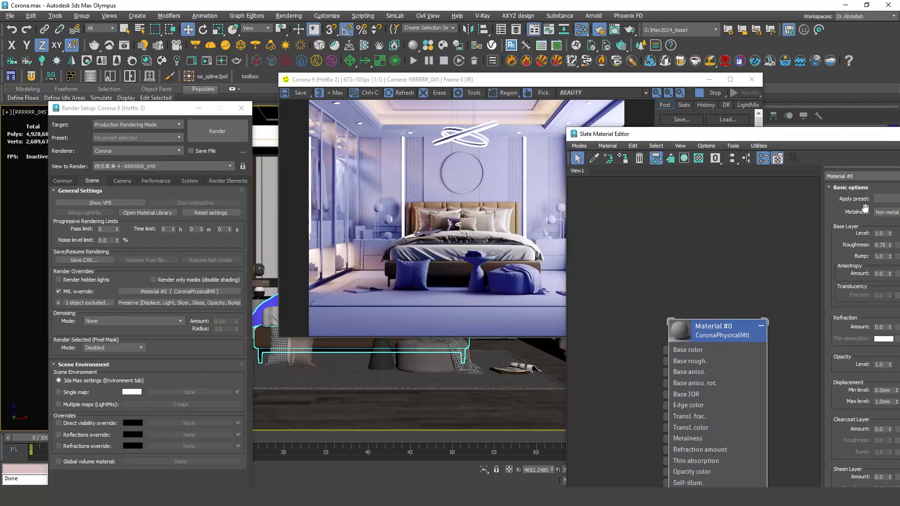
left_click(491, 257)
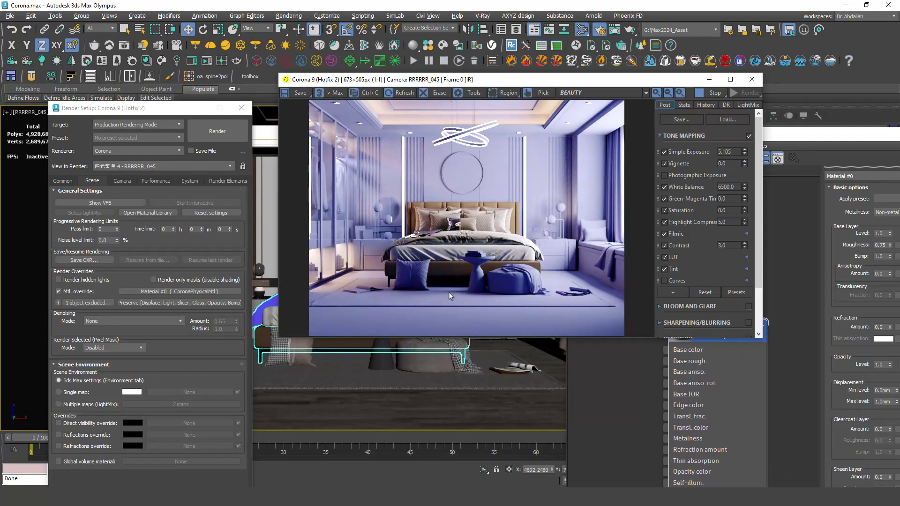
left_click(625, 376)
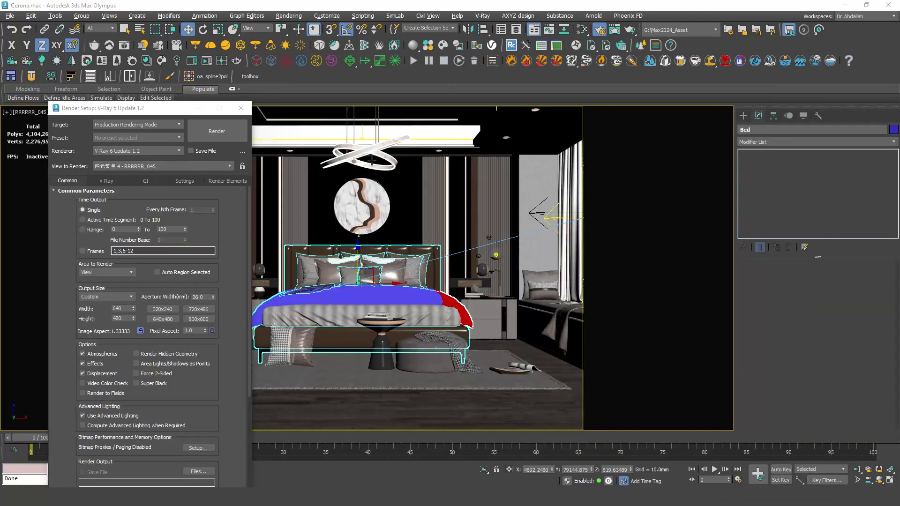
Enable V-Ray's material override with a new VRayMtl, Material #1
left_click(105, 180)
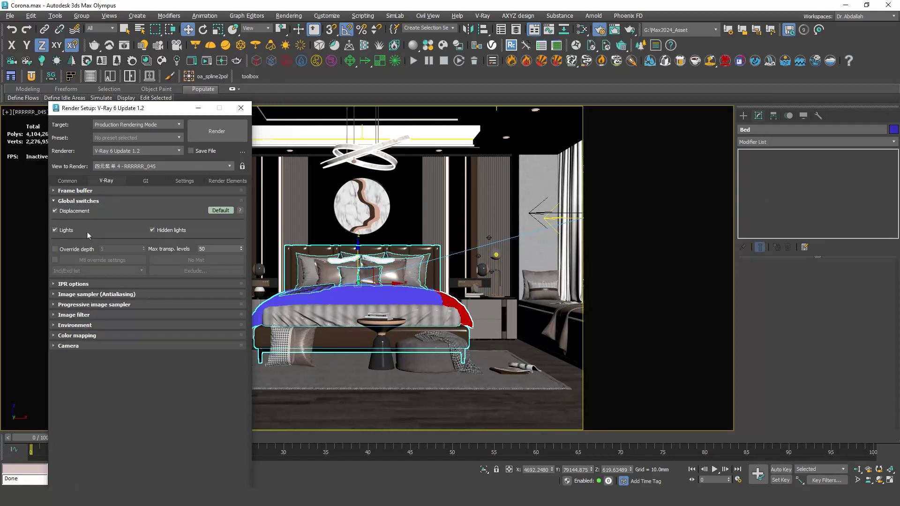
left_click(55, 260)
left_click(184, 260)
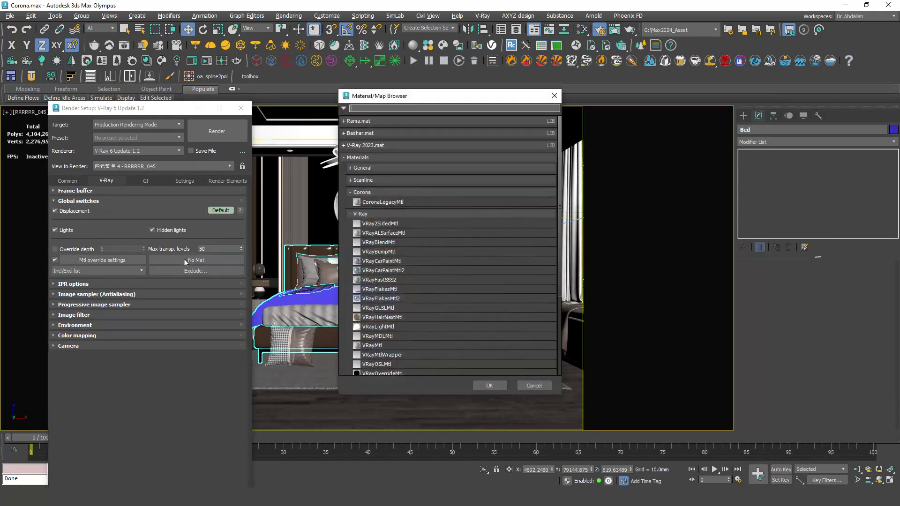
left_click(371, 346)
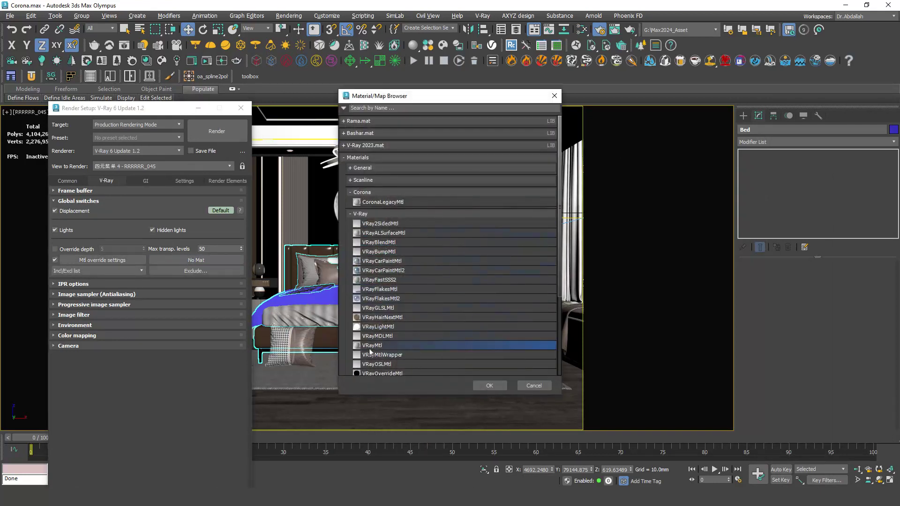
double_click(371, 345)
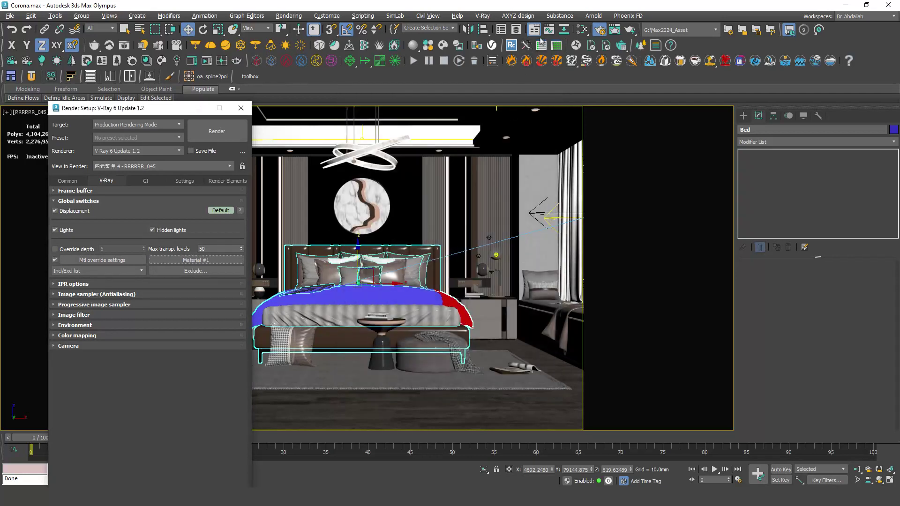
Instance Material #1 into Slate beside Material #0 and start a V-Ray render
left_click(581, 29)
left_click_drag(196, 260, 567, 334)
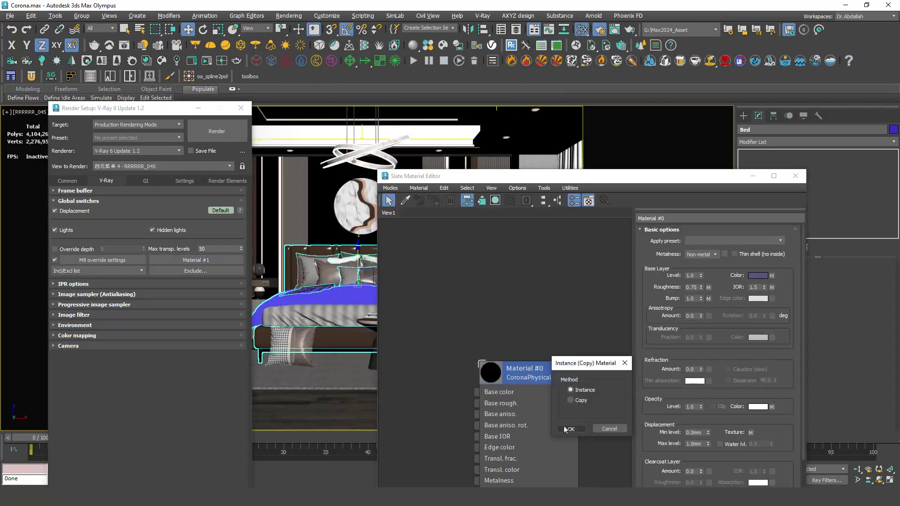
left_click(567, 428)
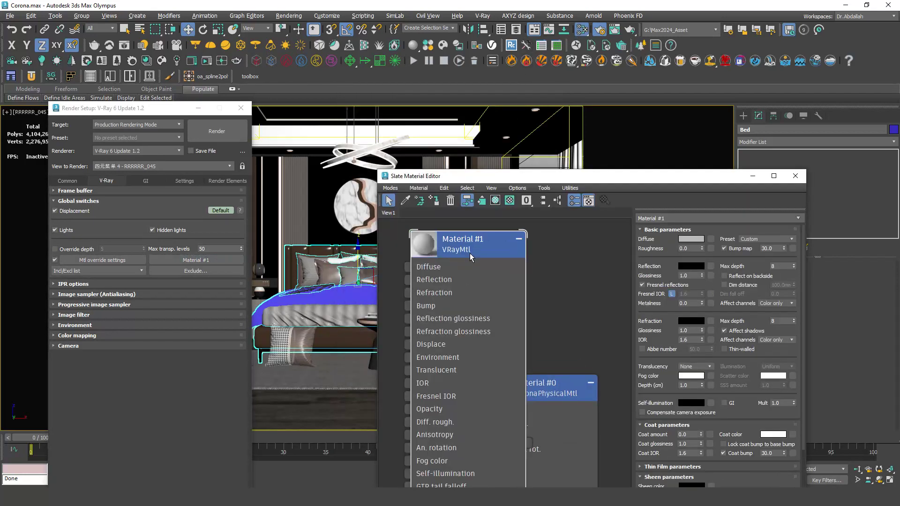
left_click(204, 271)
left_click(548, 350)
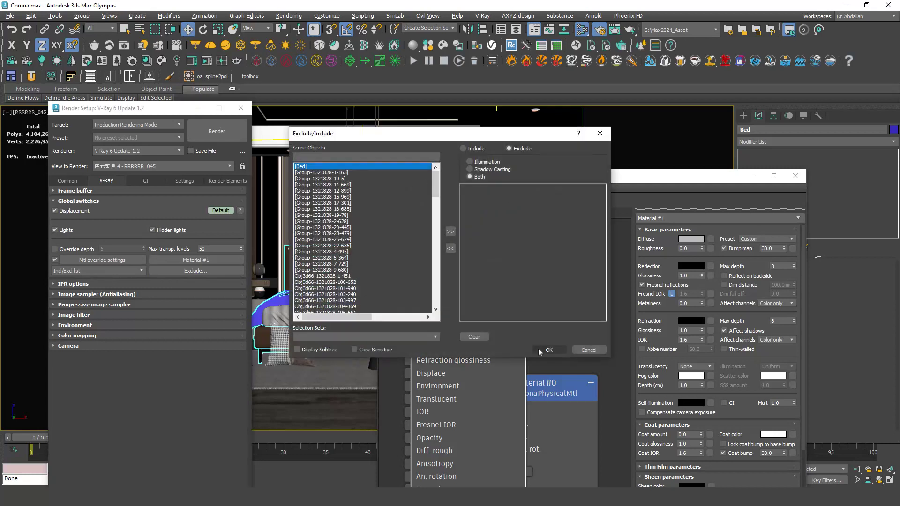
left_click_drag(489, 332, 461, 433)
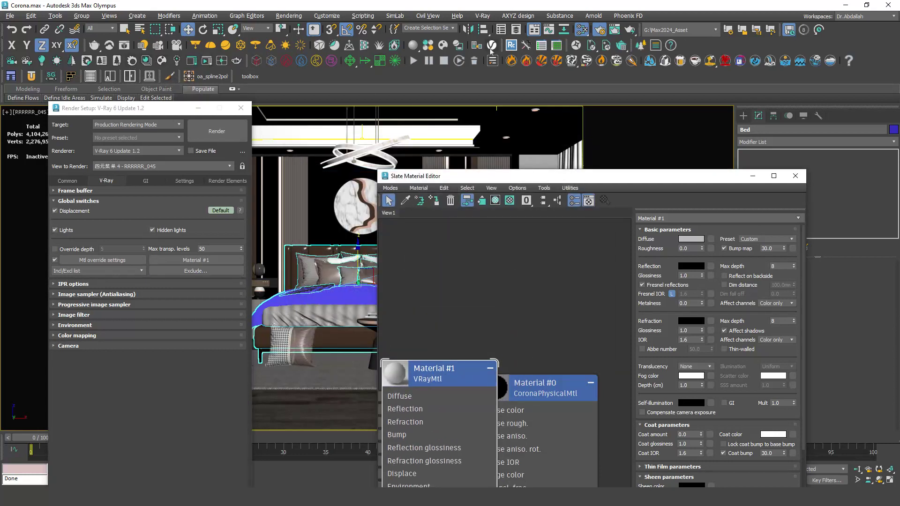
left_click(133, 62)
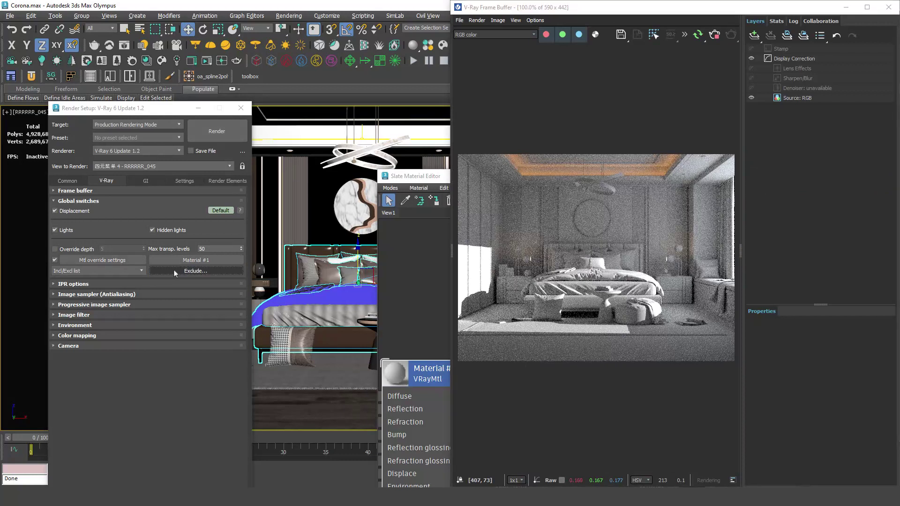
Exclude the Bed from V-Ray's material override and re-render the bedroom
left_click(192, 271)
left_click(450, 231)
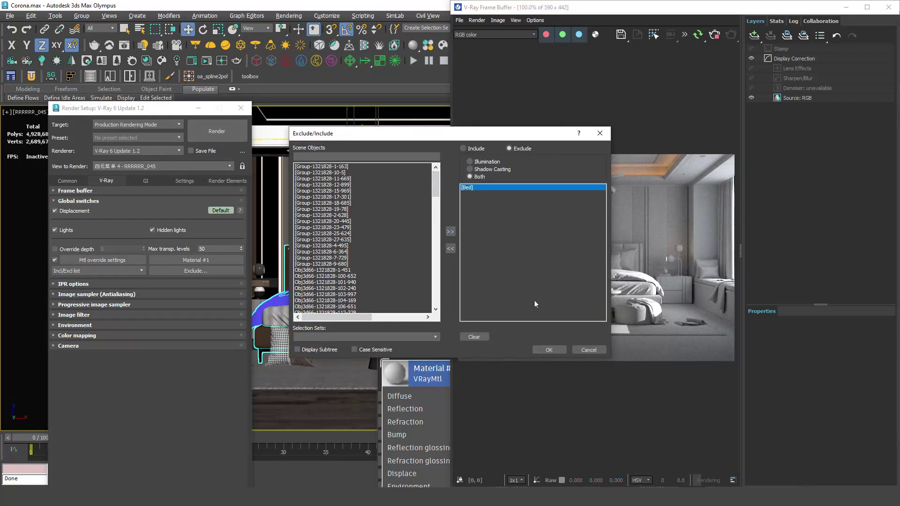
left_click(549, 350)
left_click(699, 36)
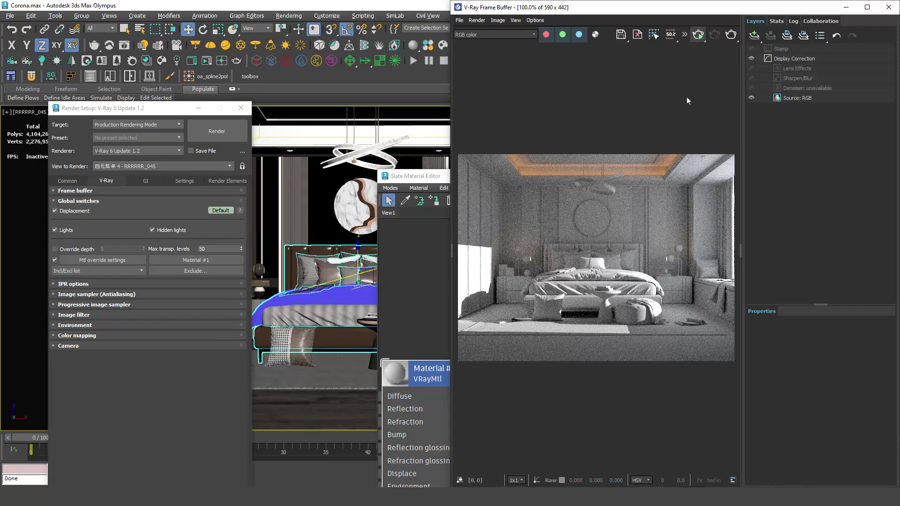
left_click(698, 35)
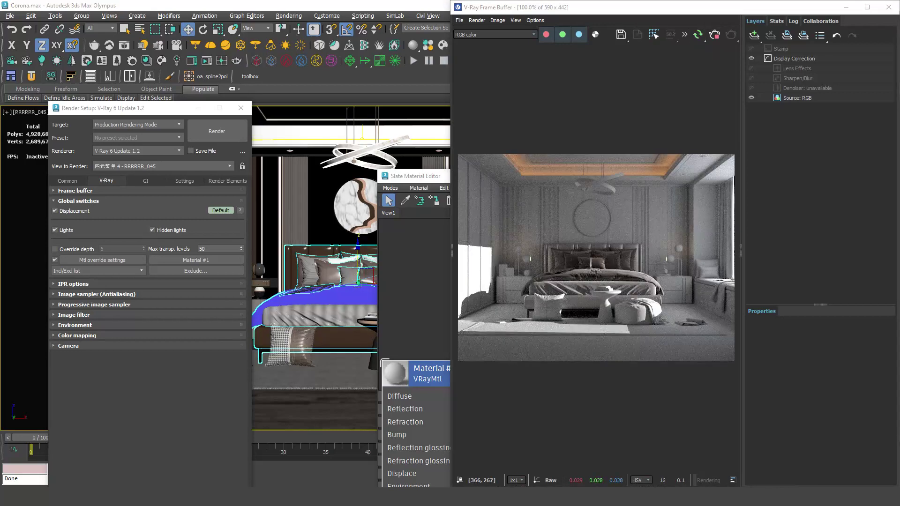
left_click_drag(412, 175, 40, 63)
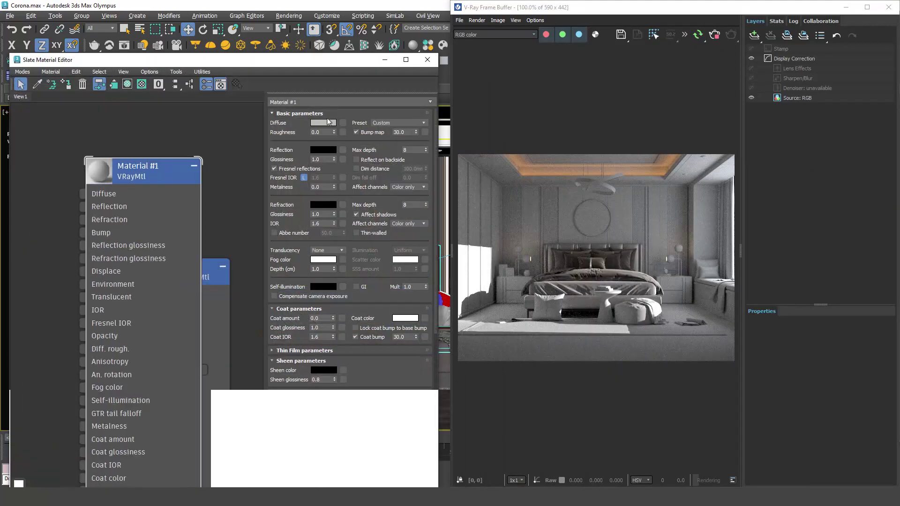
Darken the override VRayMtl's diffuse colour to a deeper grey
left_click(328, 122)
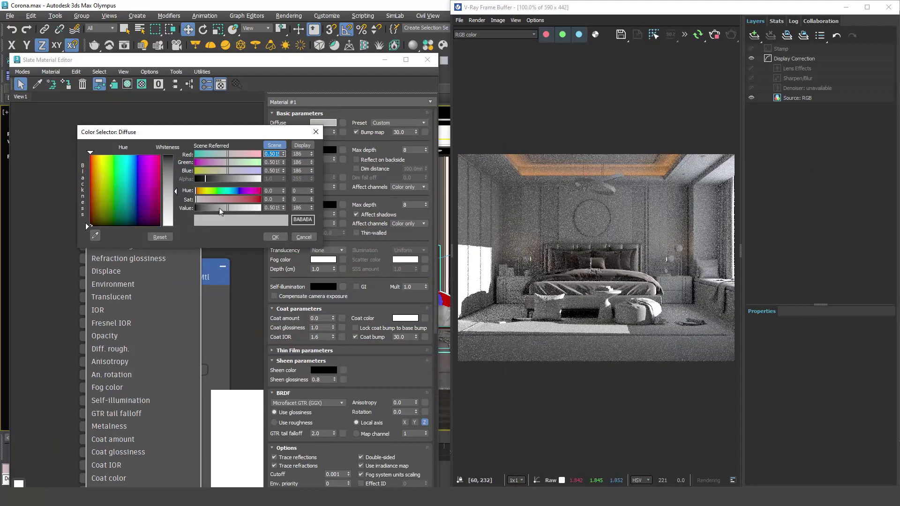
left_click_drag(227, 207, 200, 208)
left_click(275, 236)
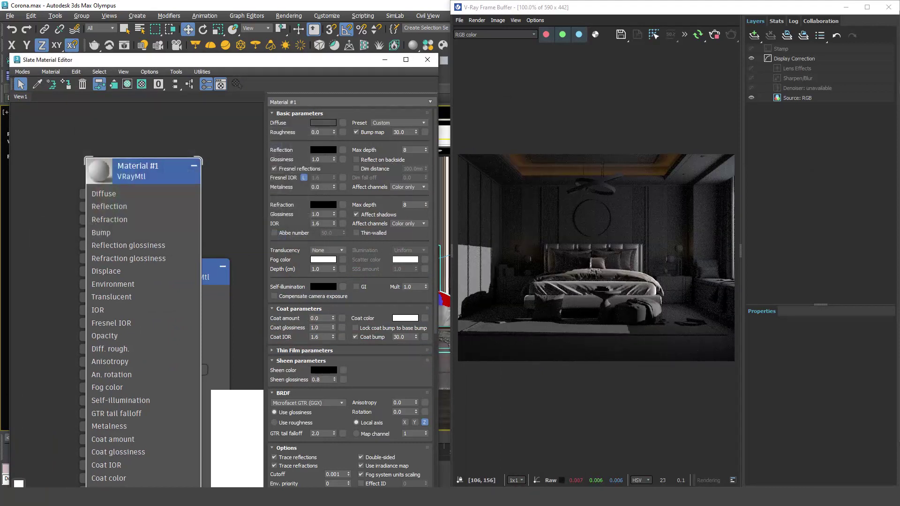
Add an Exposure layer in the V-Ray frame buffer and raise it to 2.004
left_click(754, 35)
left_click(764, 138)
left_click_drag(804, 353, 826, 354)
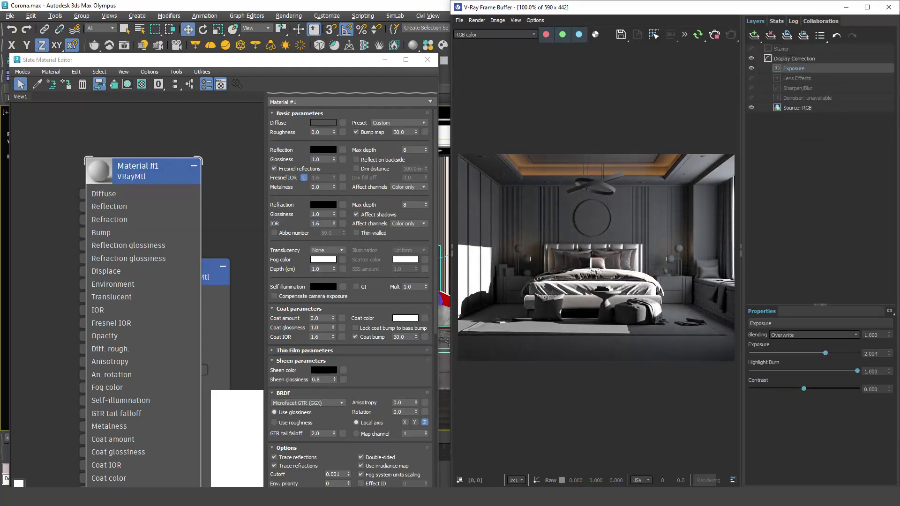